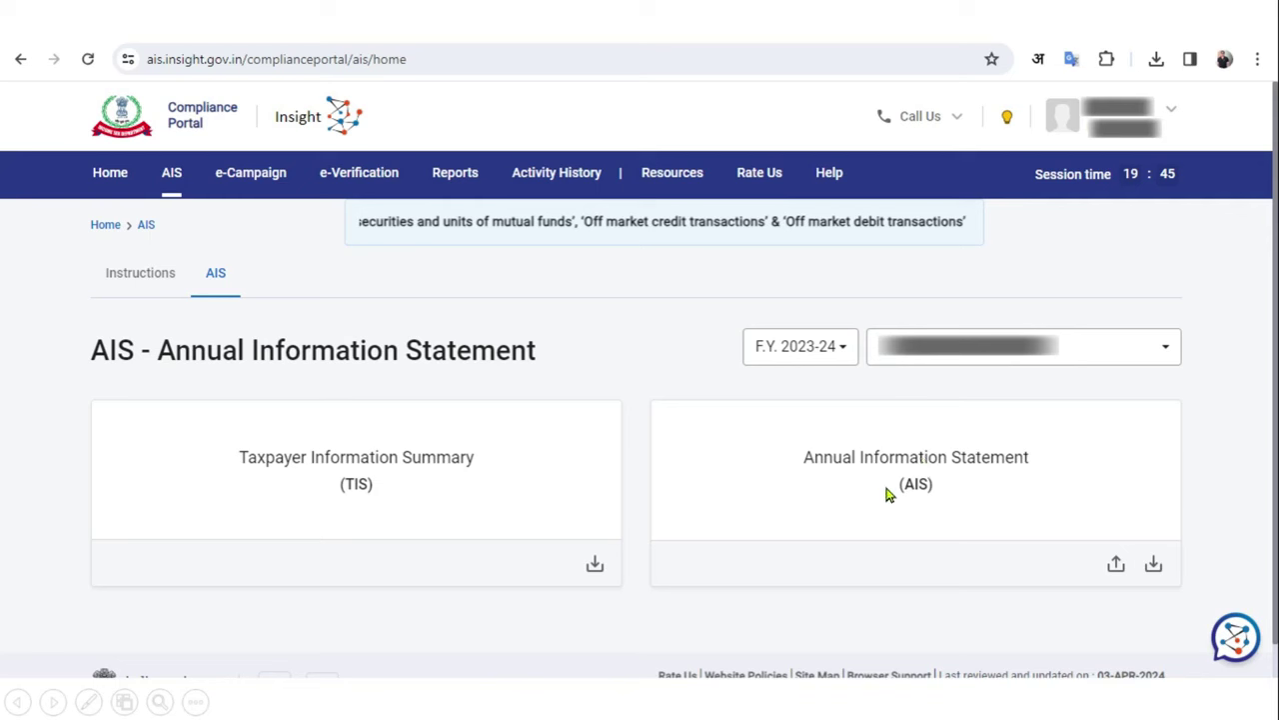
Step: Open the Taxpayer Information Summary (TIS) for F.Y. 2023-24
{"action": "left_click", "coordinate": [379, 487]}
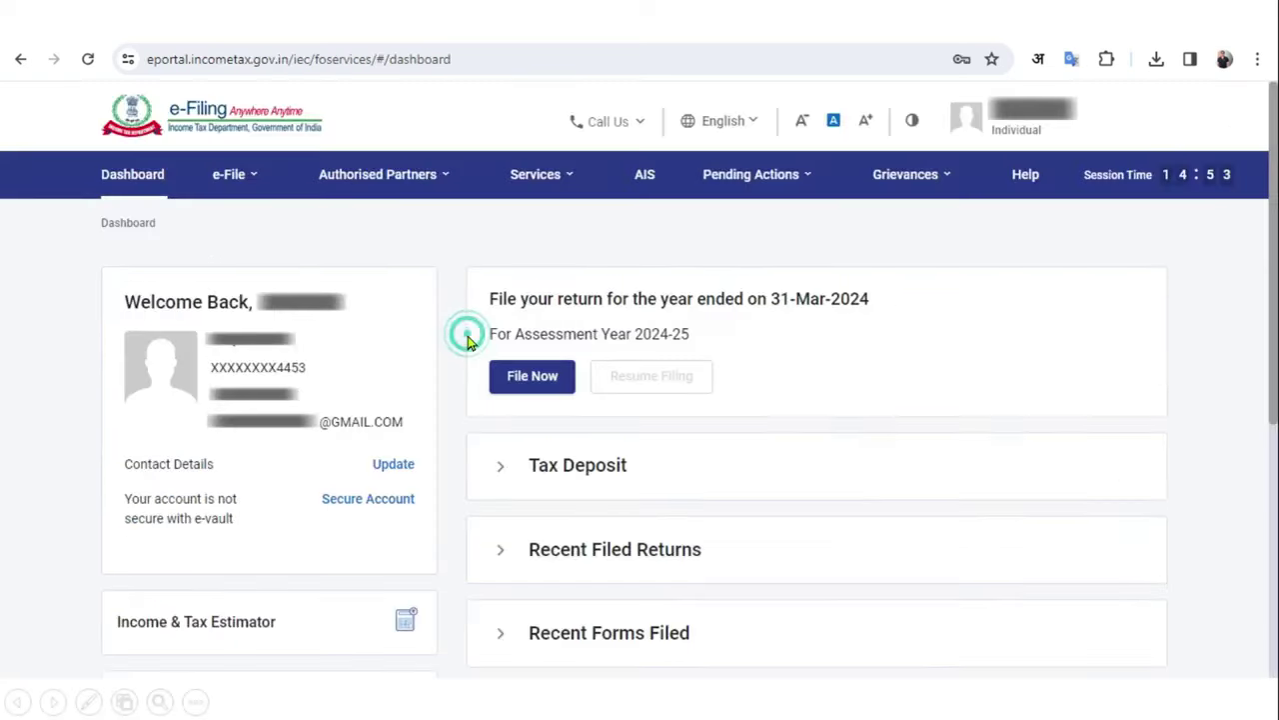
Step: Start a new income tax return for assessment year 2024-25 (Current A.Y.) in the online mode of filing
{"action": "left_click", "coordinate": [253, 177]}
{"action": "mouse_move", "coordinate": [277, 222]}
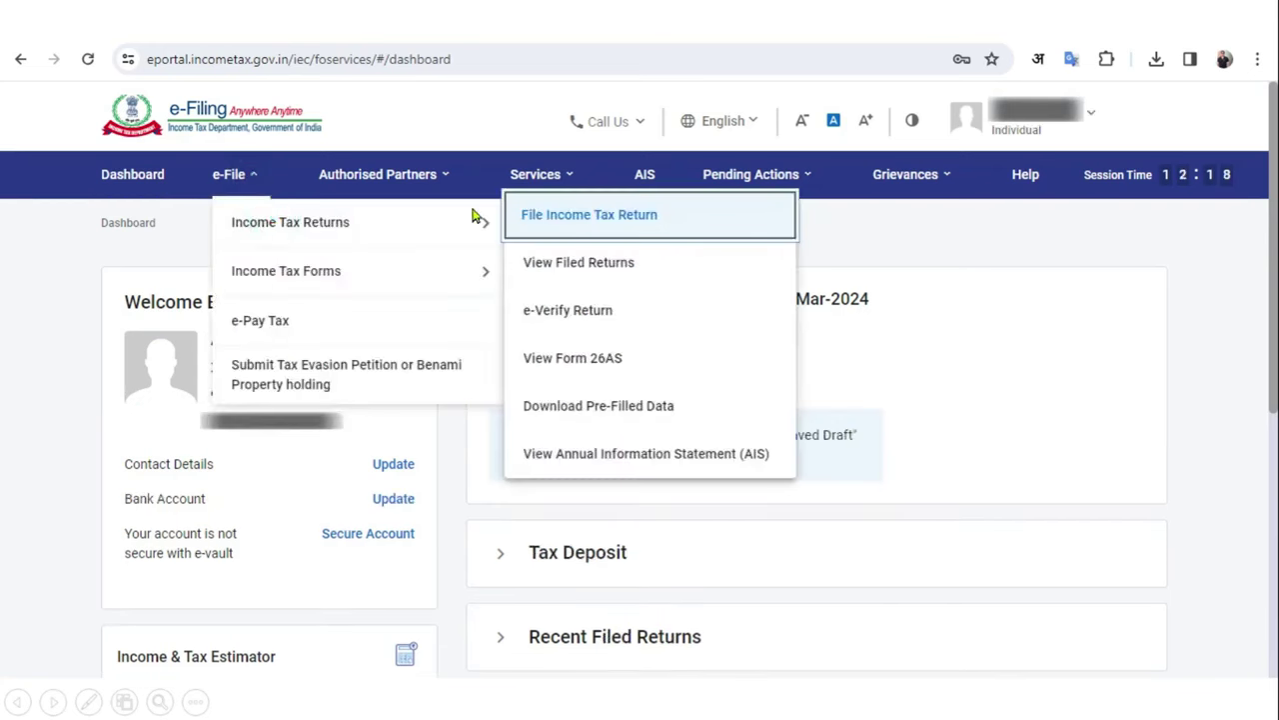
{"action": "left_click", "coordinate": [538, 217]}
{"action": "left_click", "coordinate": [368, 397]}
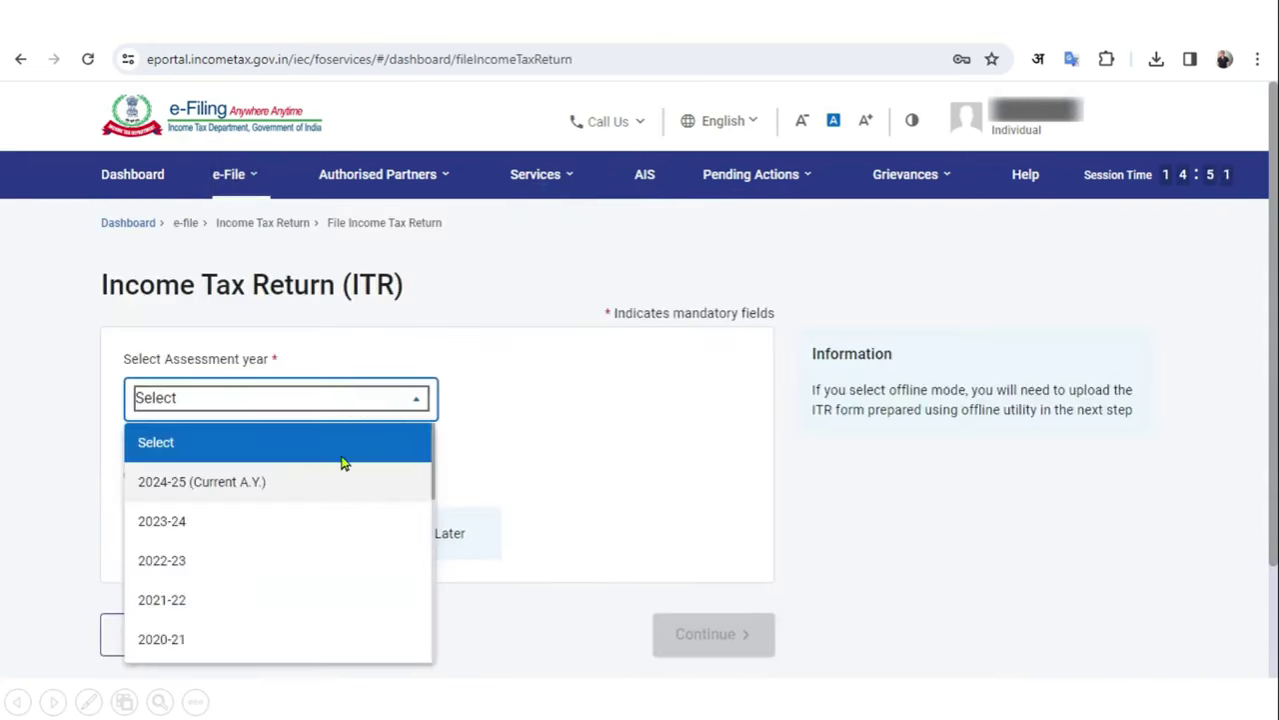
{"action": "left_click", "coordinate": [278, 488]}
{"action": "left_click", "coordinate": [231, 472]}
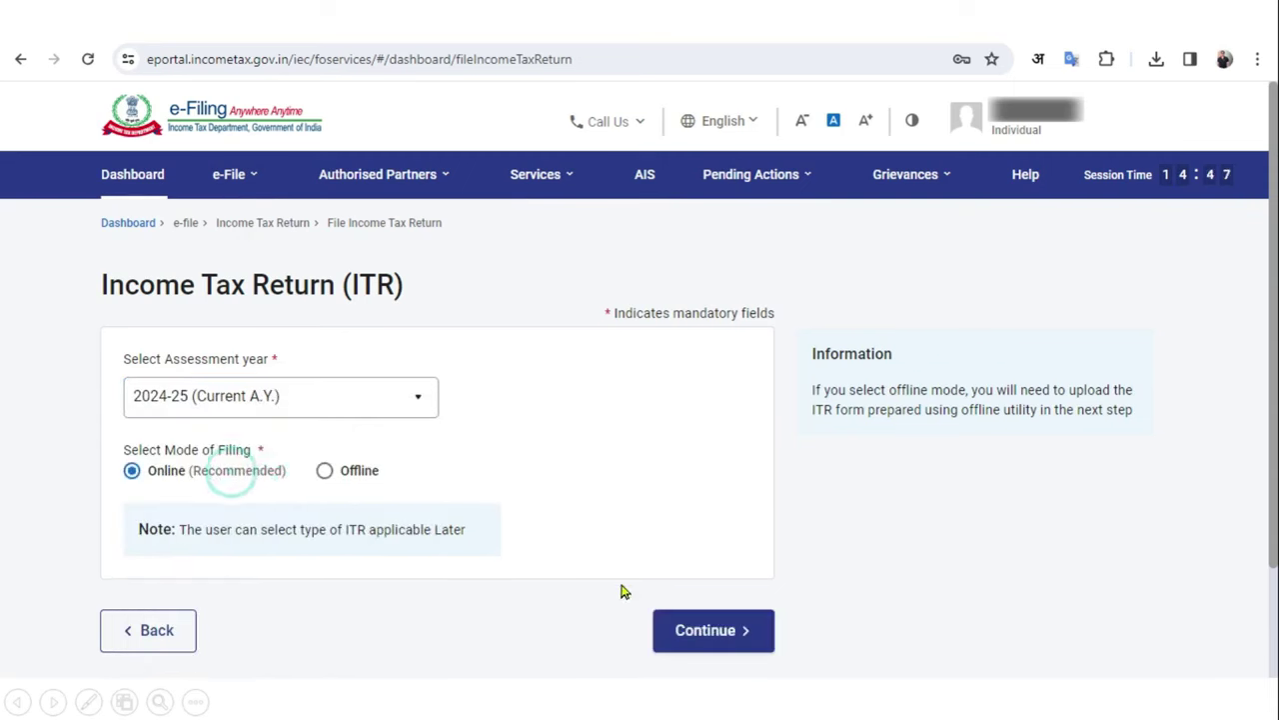
{"action": "left_click", "coordinate": [688, 632]}
{"action": "left_click", "coordinate": [1089, 600]}
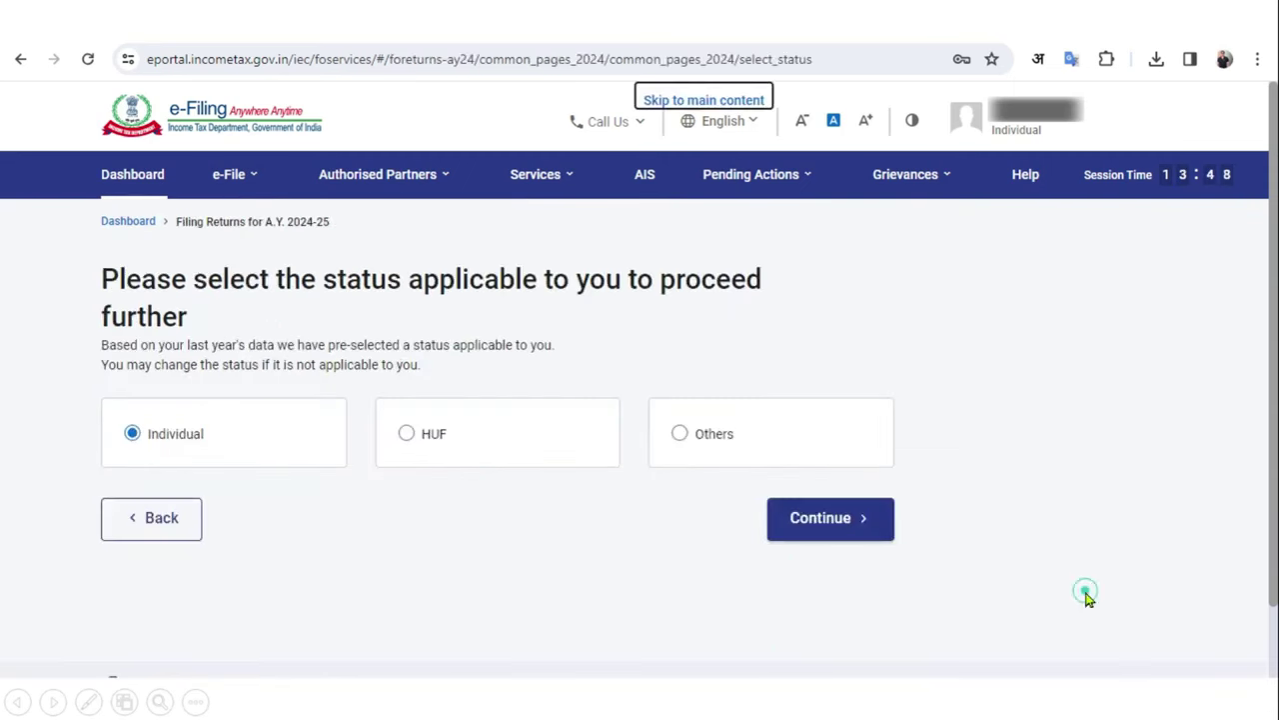
Step: Continue with the Individual status, choose the ITR-4 form and get started with it
{"action": "left_click", "coordinate": [838, 528]}
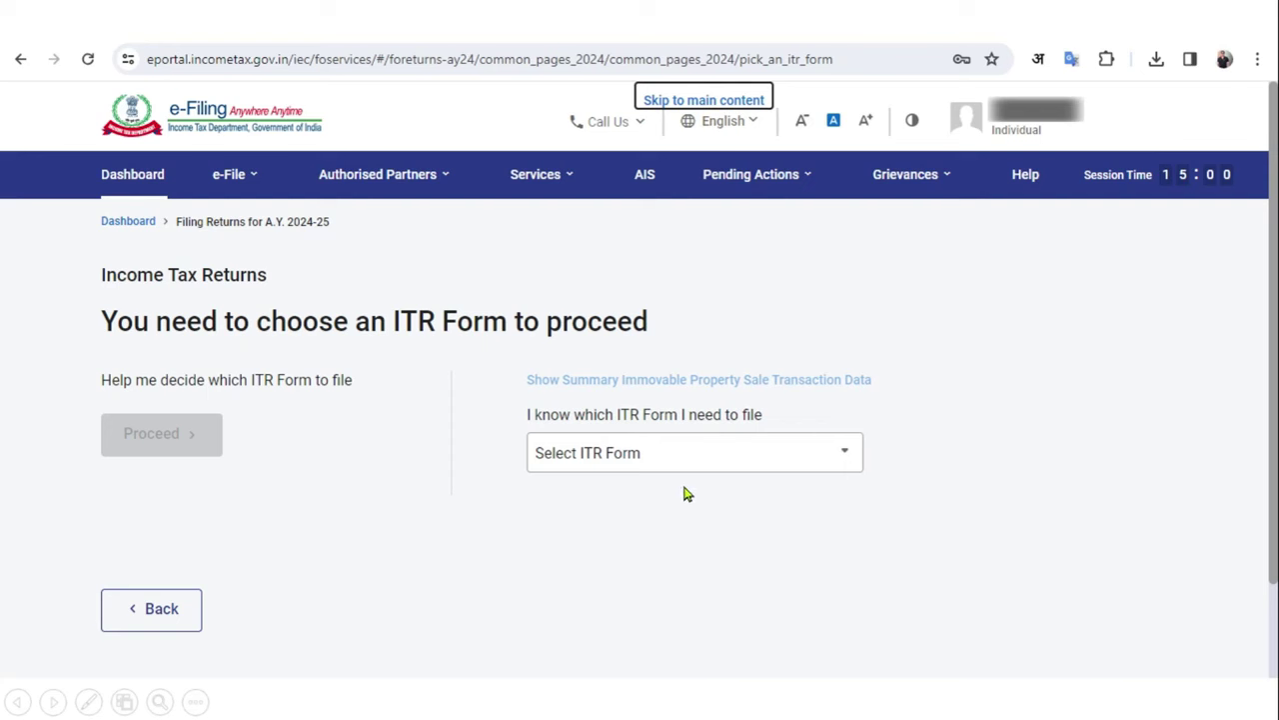
{"action": "left_click", "coordinate": [684, 462]}
{"action": "left_click", "coordinate": [612, 624]}
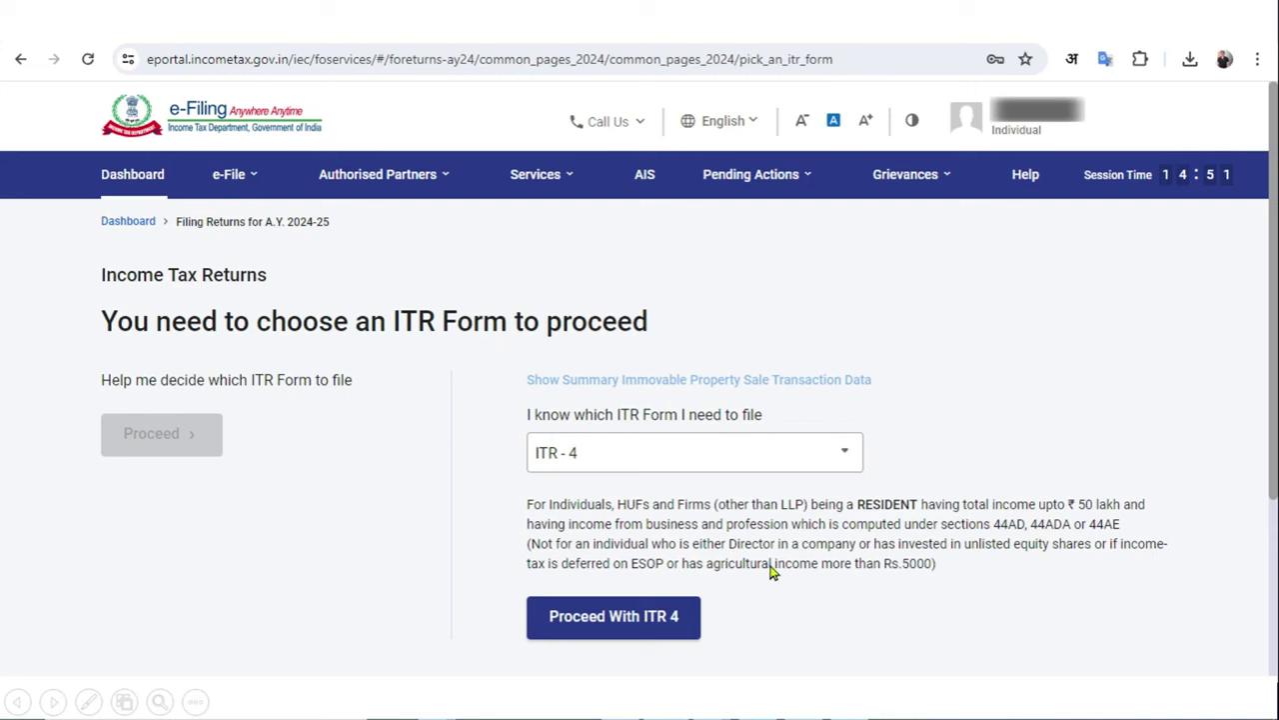
{"action": "left_click", "coordinate": [629, 627]}
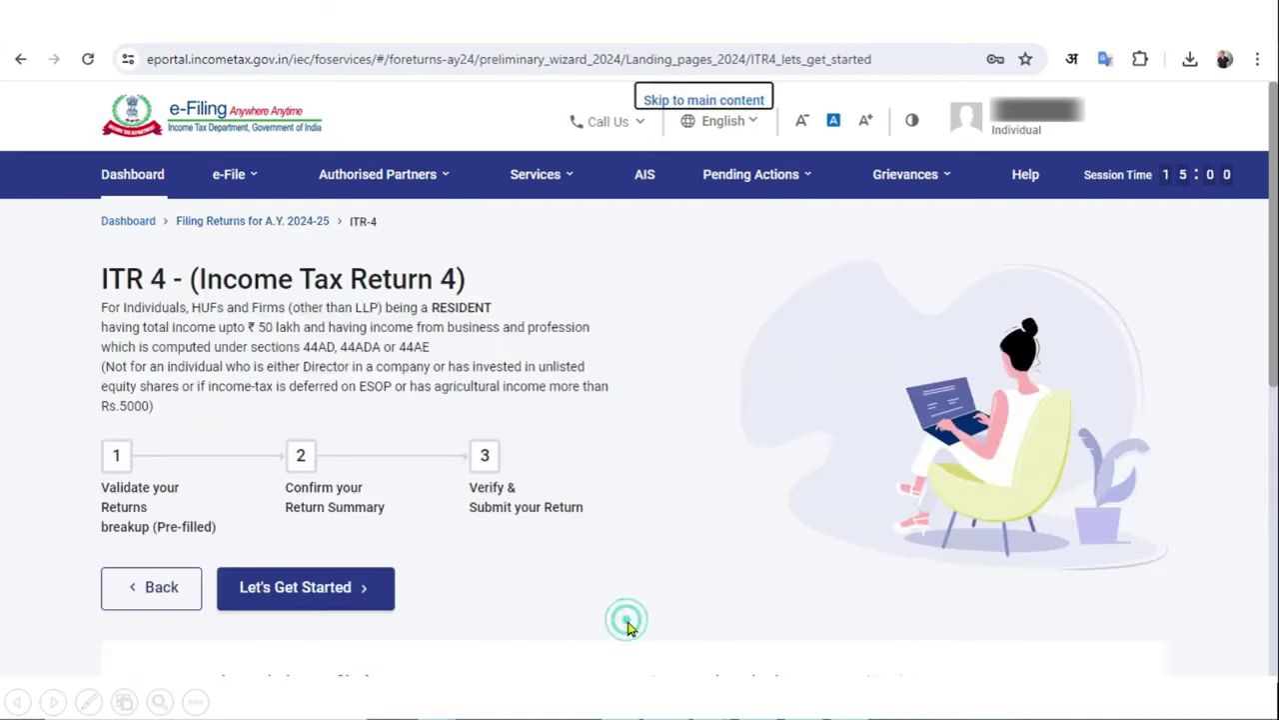
{"action": "left_click", "coordinate": [365, 592]}
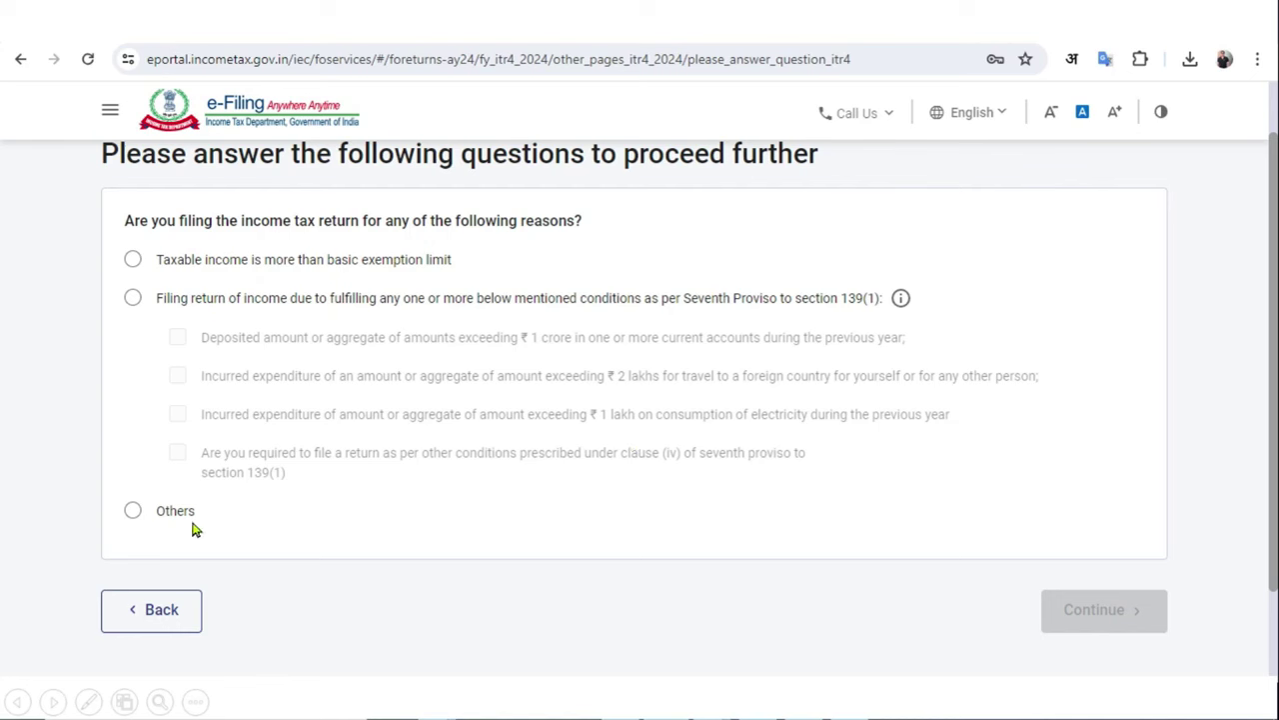
Step: Give "Taxable income is more than basic exemption limit" as the filing reason and accept the pre-filled data notice
{"action": "left_click", "coordinate": [132, 262]}
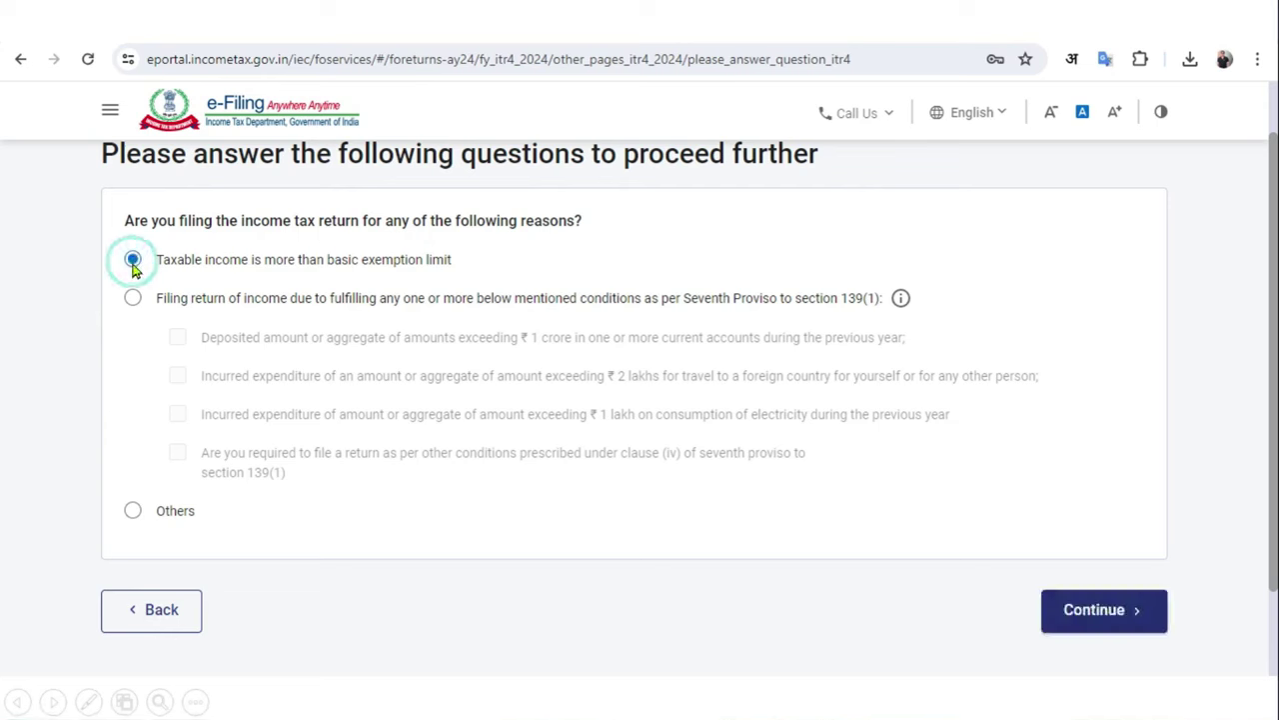
{"action": "left_click", "coordinate": [1089, 611]}
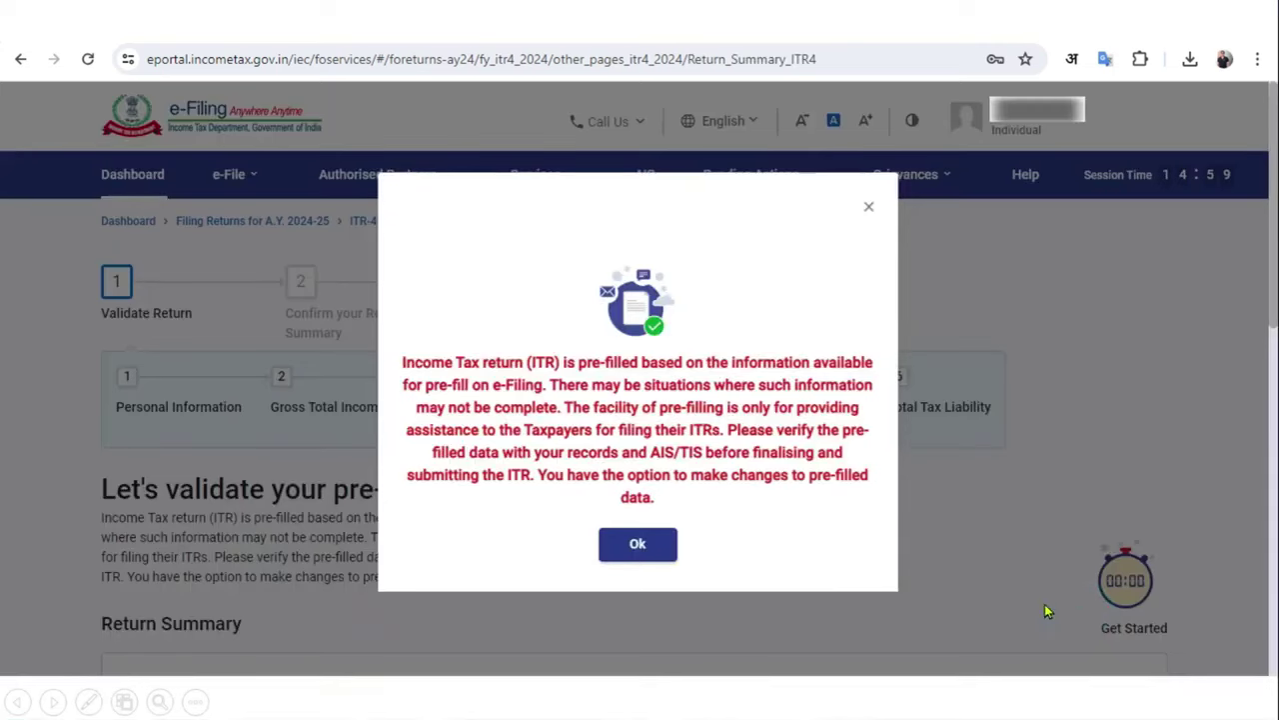
{"action": "left_click", "coordinate": [641, 549]}
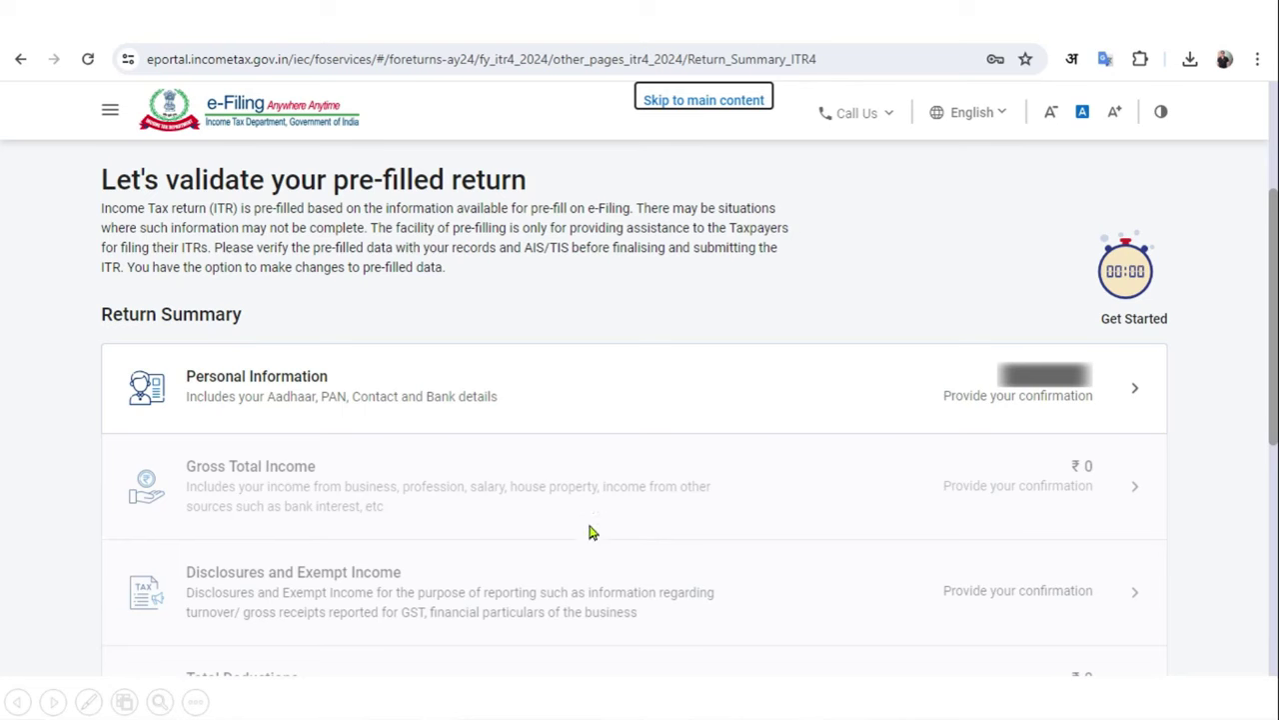
Step: Open the Personal Information section of the return and set the nature of employment to Others
{"action": "left_click", "coordinate": [588, 391]}
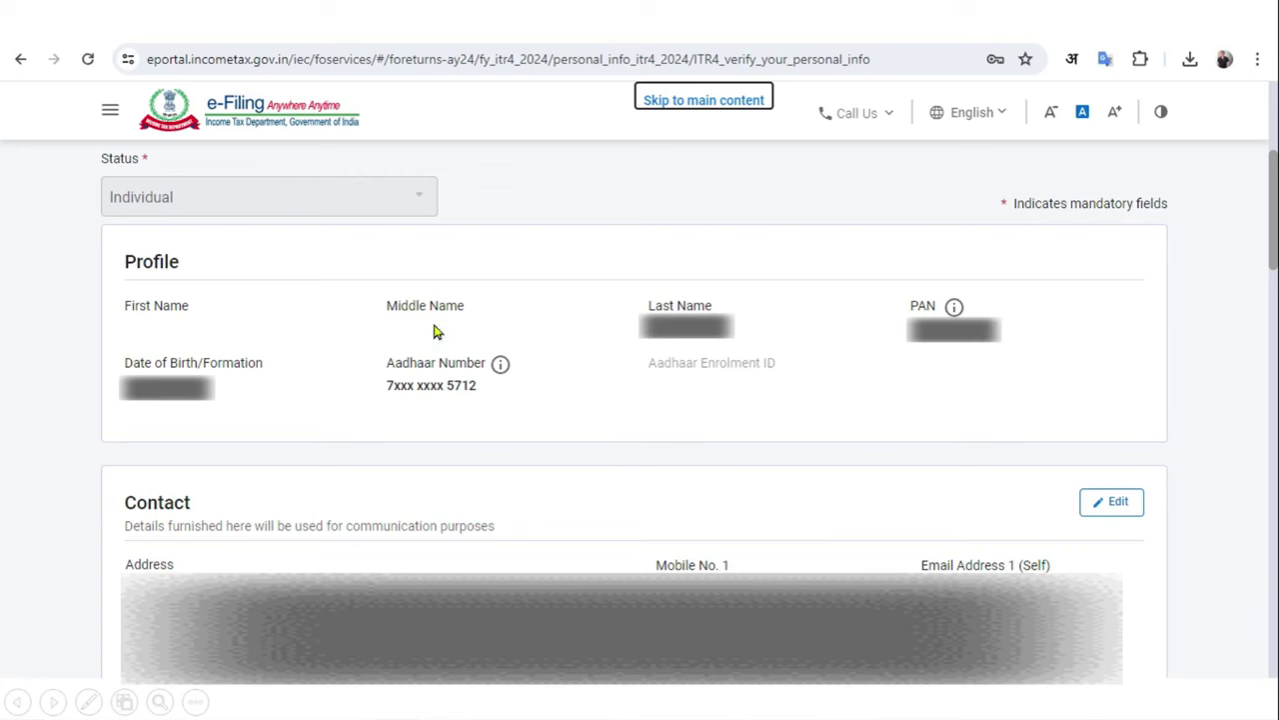
{"action": "left_click", "coordinate": [478, 455]}
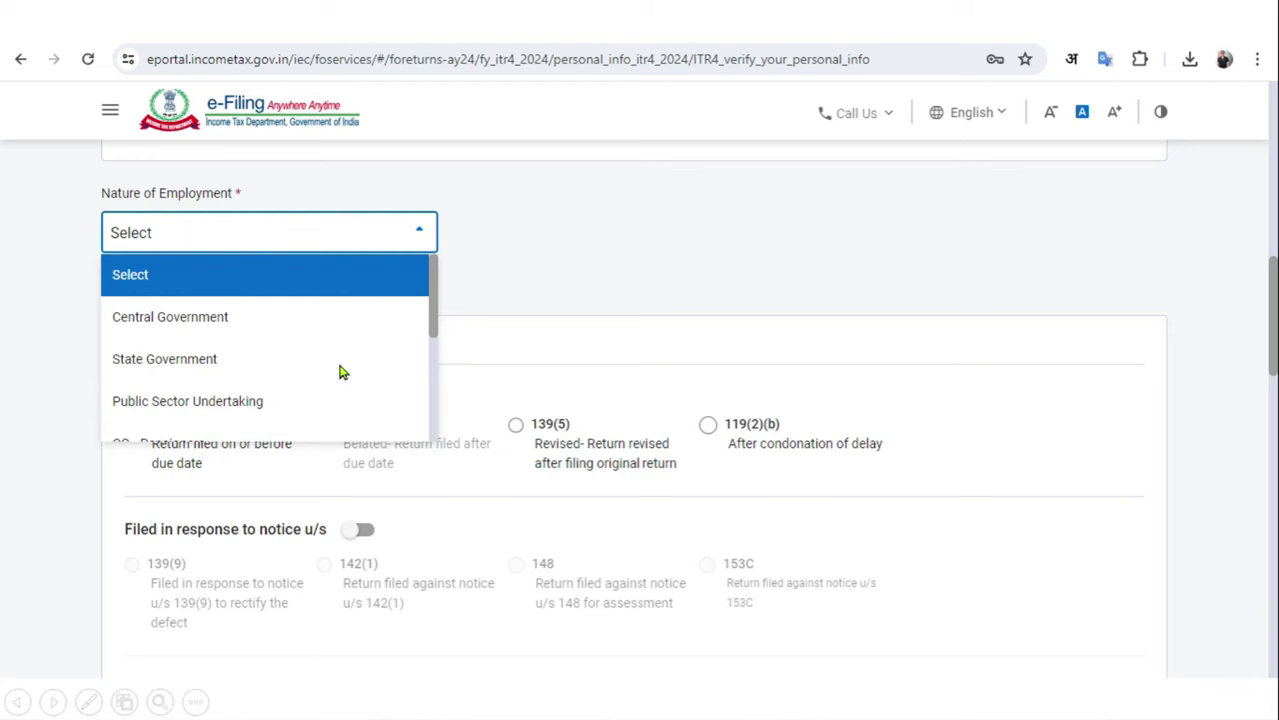
{"action": "scroll", "coordinate": [337, 332], "scroll_direction": "down", "scroll_amount": 3}
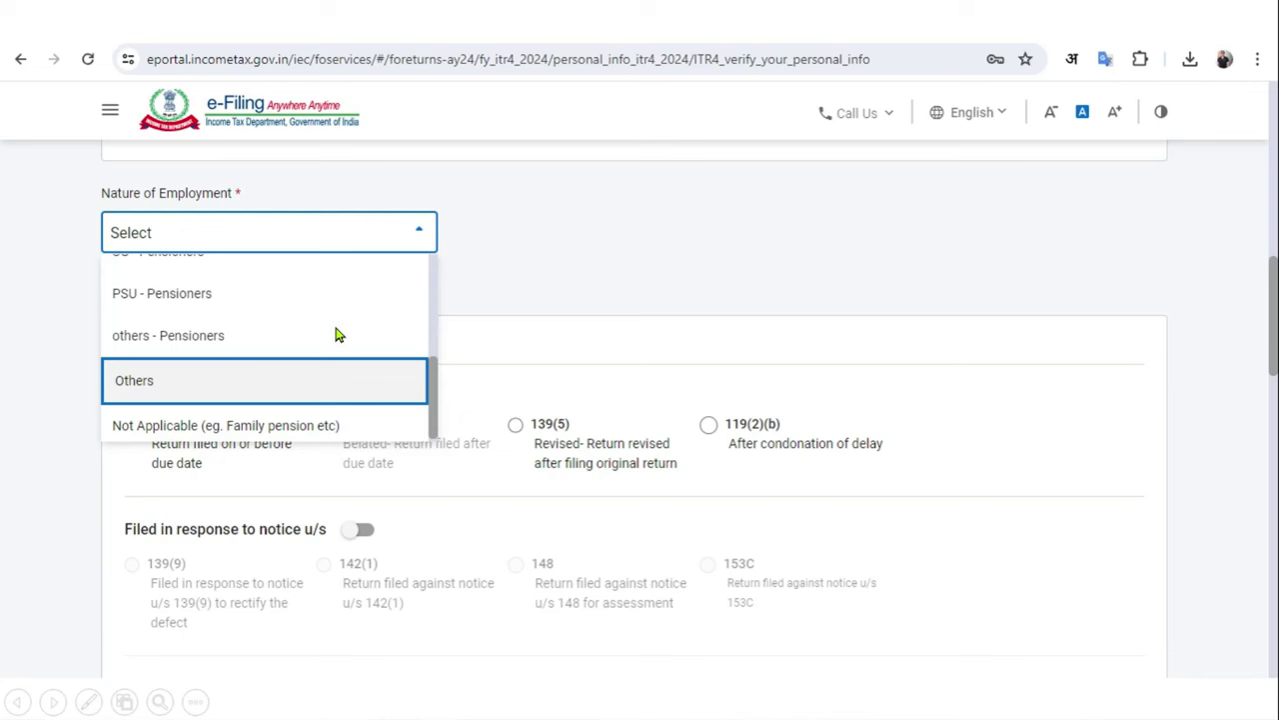
{"action": "left_click", "coordinate": [175, 382]}
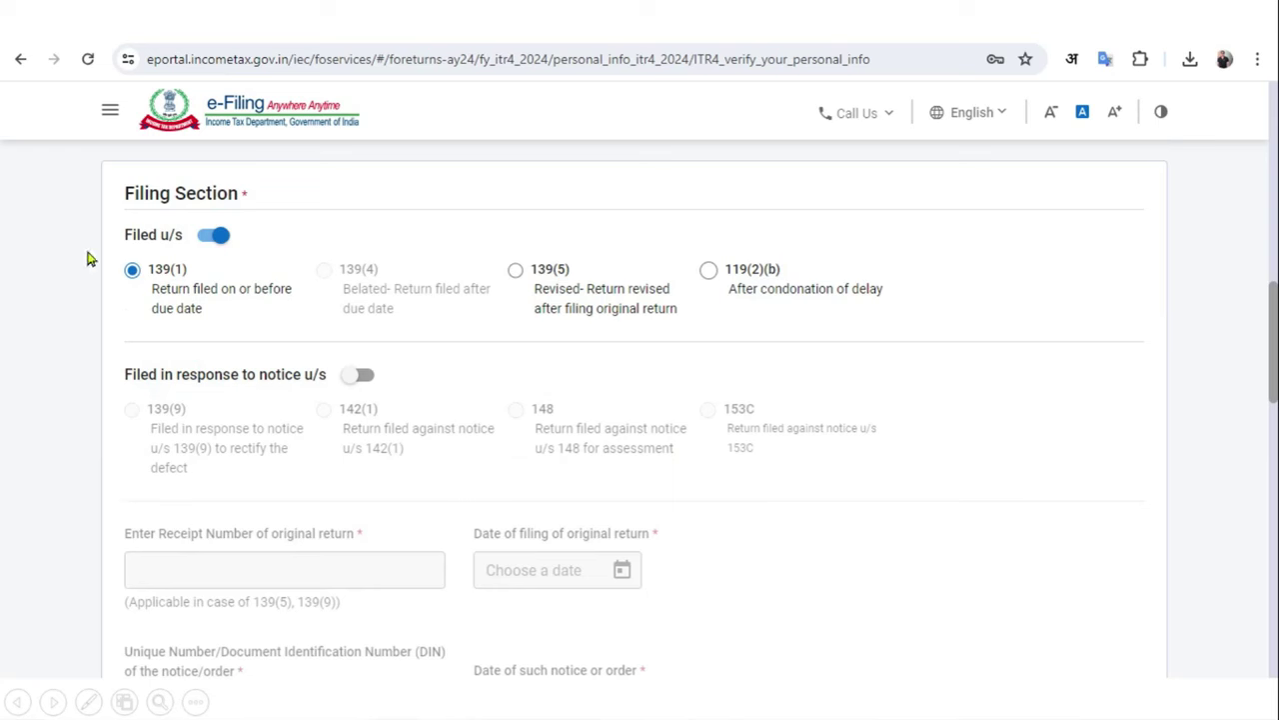
Step: Opt out of the new tax regime within the due date, giving 13-May-2024 as filing date and the Form 10-IEA acknowledgement number
{"action": "scroll", "coordinate": [291, 308], "scroll_direction": "down", "scroll_amount": 4}
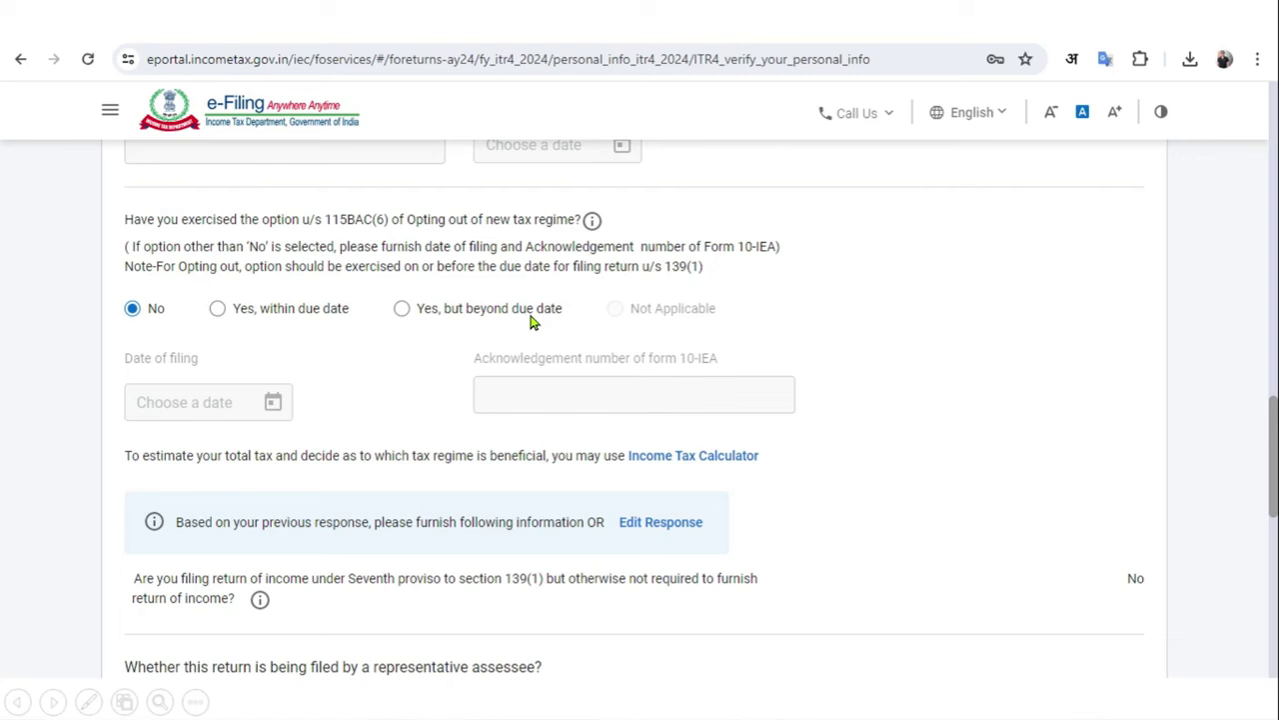
{"action": "left_click", "coordinate": [258, 314]}
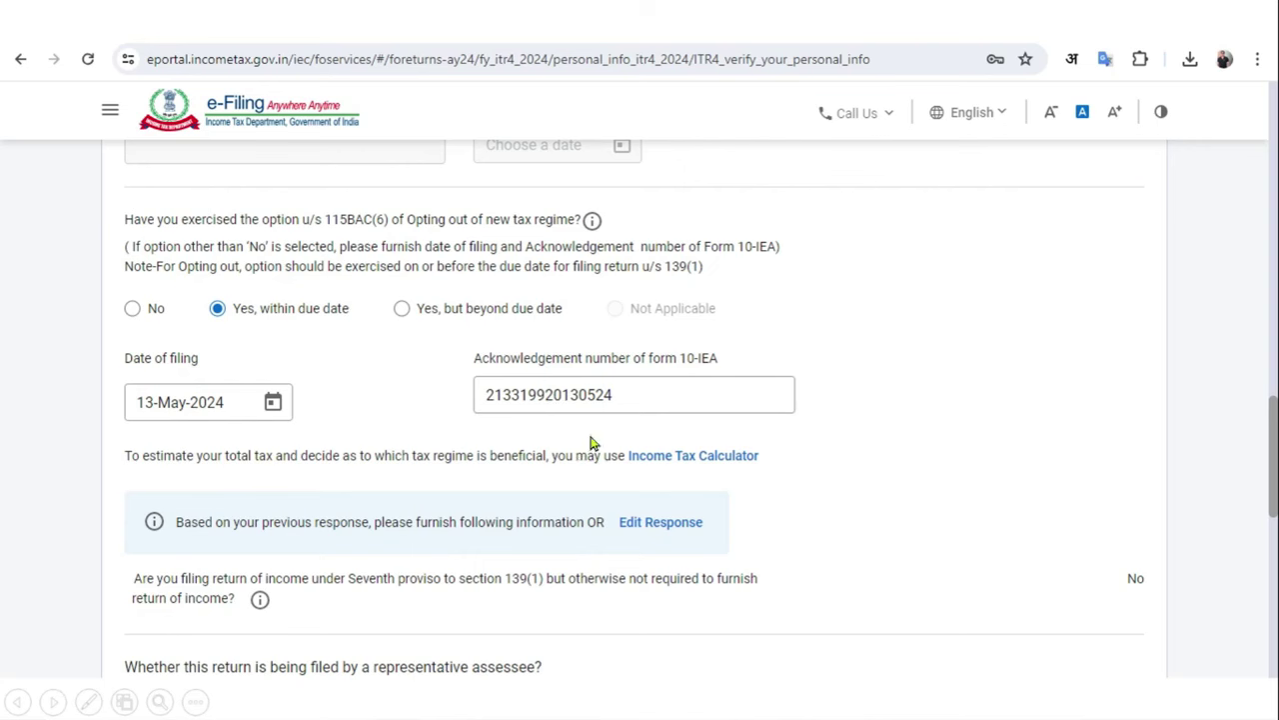
Step: Declare that the return is not being filed by a representative assessee and confirm the personal information
{"action": "scroll", "coordinate": [539, 357], "scroll_direction": "down", "scroll_amount": 3}
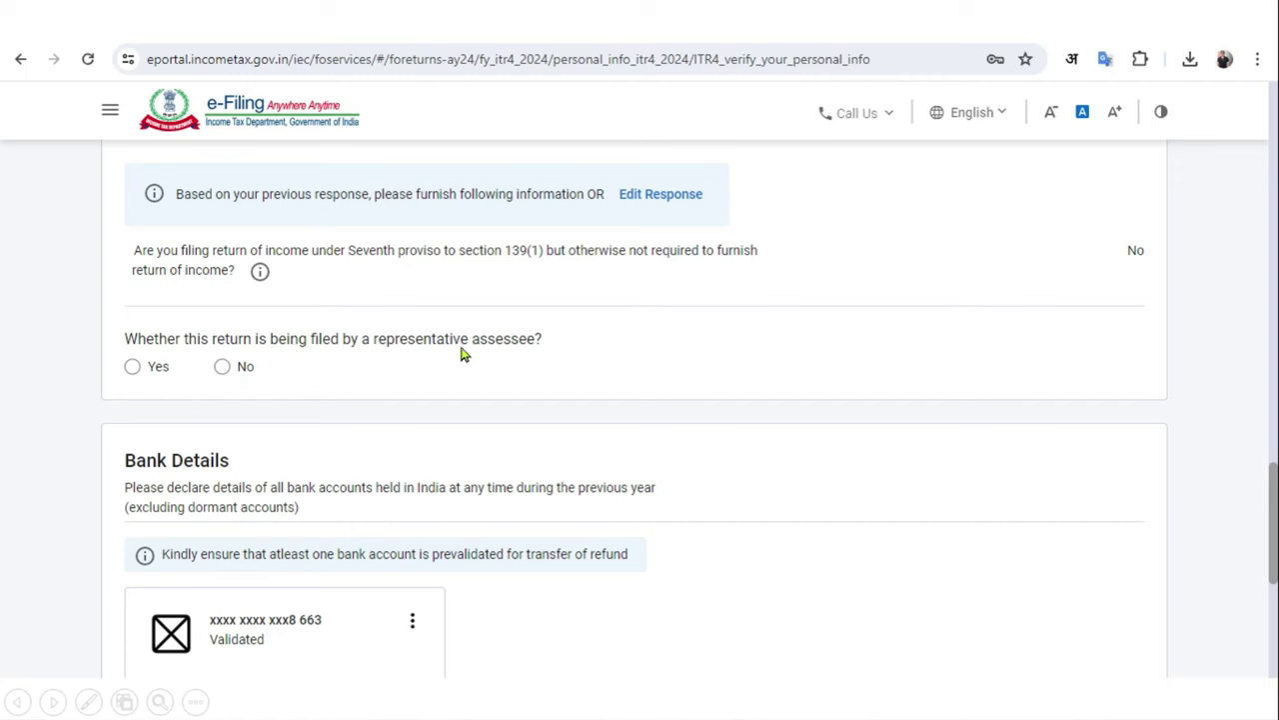
{"action": "left_click", "coordinate": [221, 367]}
{"action": "scroll", "coordinate": [229, 371], "scroll_direction": "down", "scroll_amount": 3}
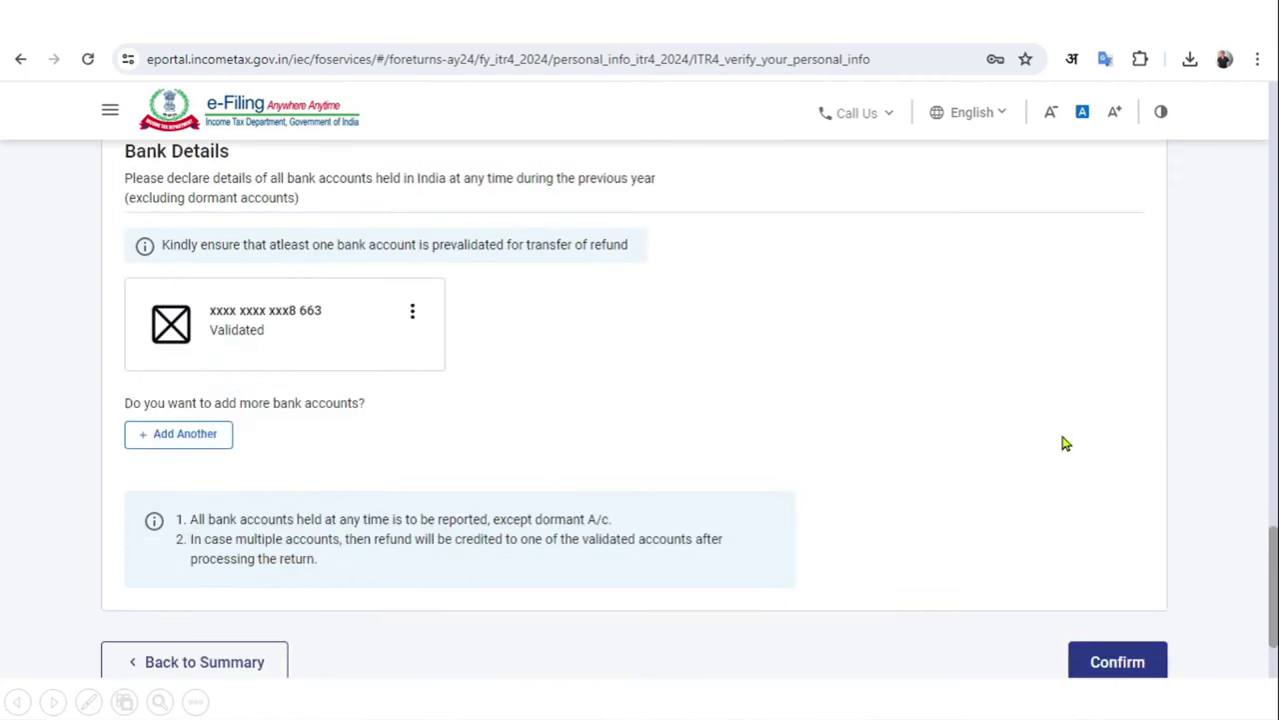
{"action": "left_click", "coordinate": [1119, 662]}
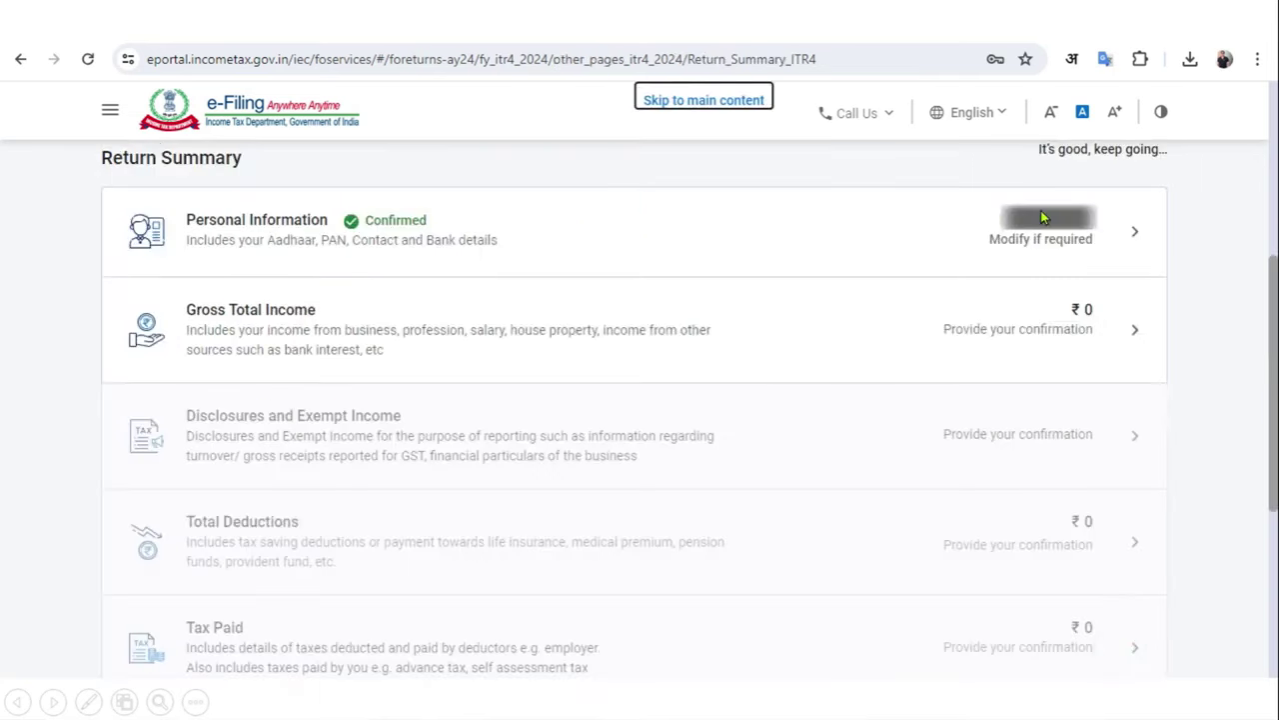
Step: Open the Gross Total Income section and continue past the salary exemption questions without answering them
{"action": "left_click", "coordinate": [777, 337]}
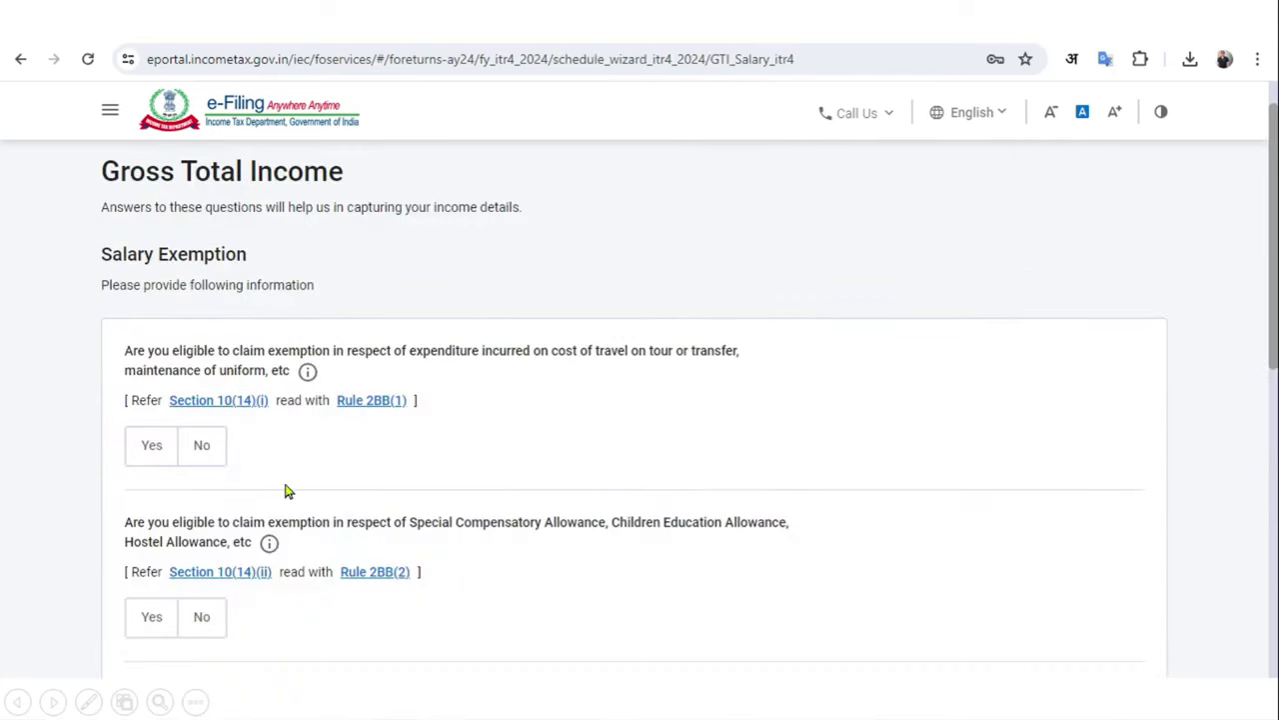
{"action": "scroll", "coordinate": [303, 594], "scroll_direction": "down", "scroll_amount": 5}
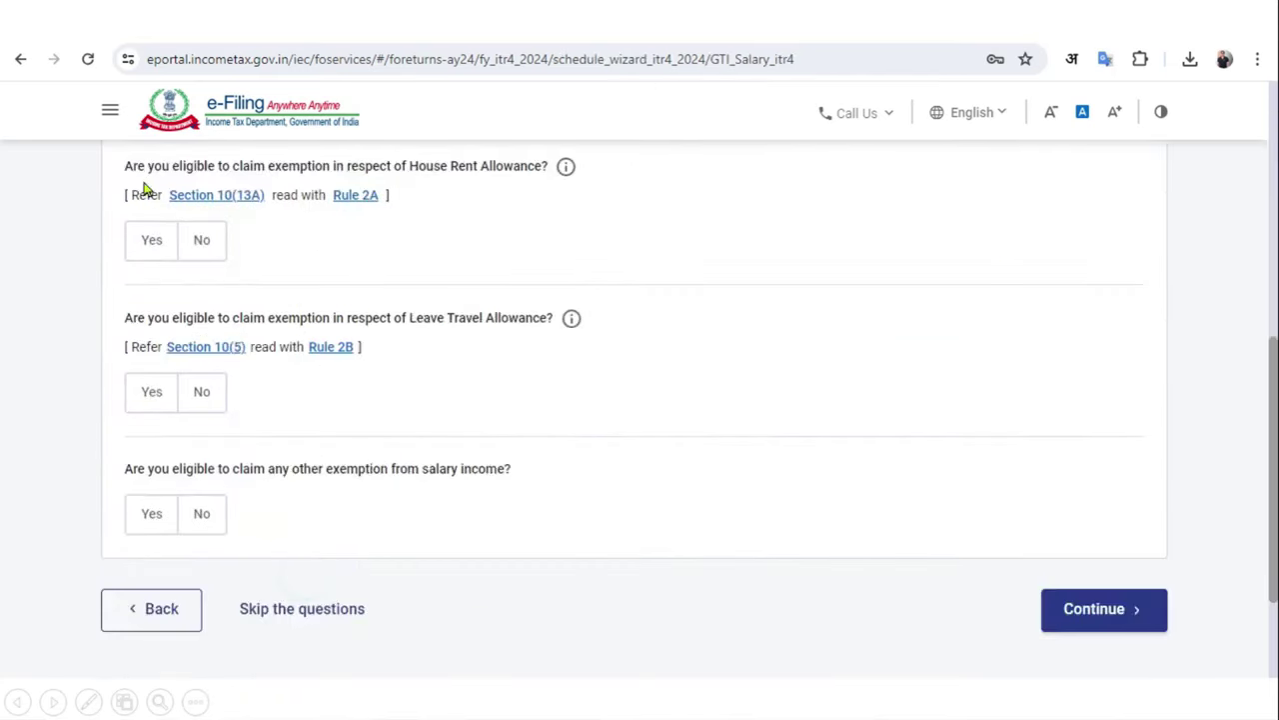
{"action": "left_click", "coordinate": [1103, 609]}
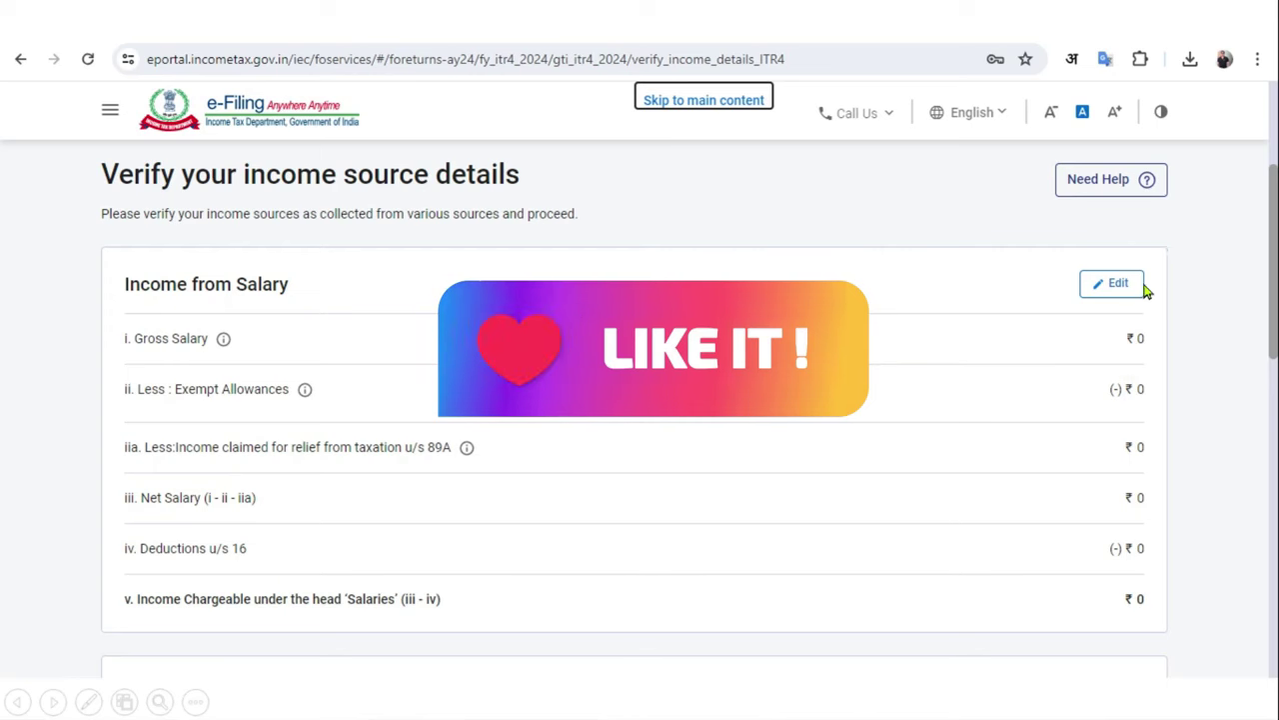
Step: Add a profession under section 44ADA with its business name, description and code 16002-Accounting, book-keeping and auditing profession
{"action": "scroll", "coordinate": [833, 320], "scroll_direction": "down", "scroll_amount": 5}
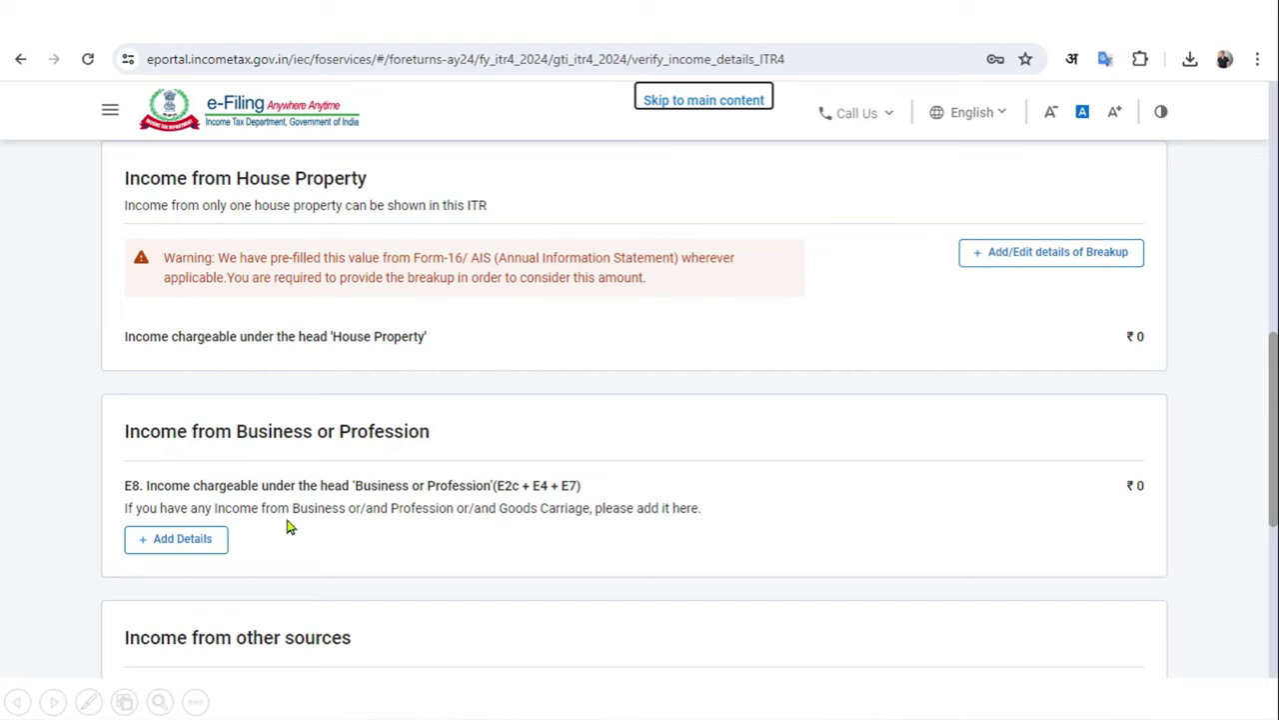
{"action": "left_click", "coordinate": [194, 548]}
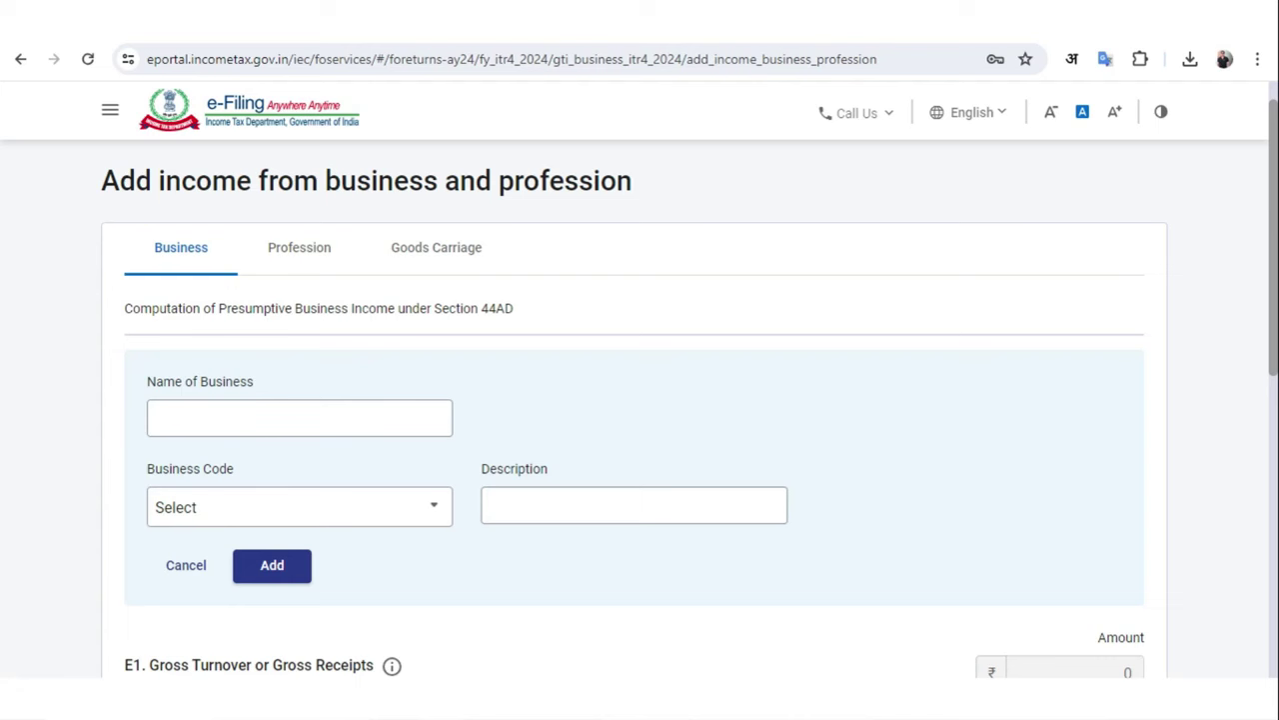
{"action": "left_click", "coordinate": [319, 254]}
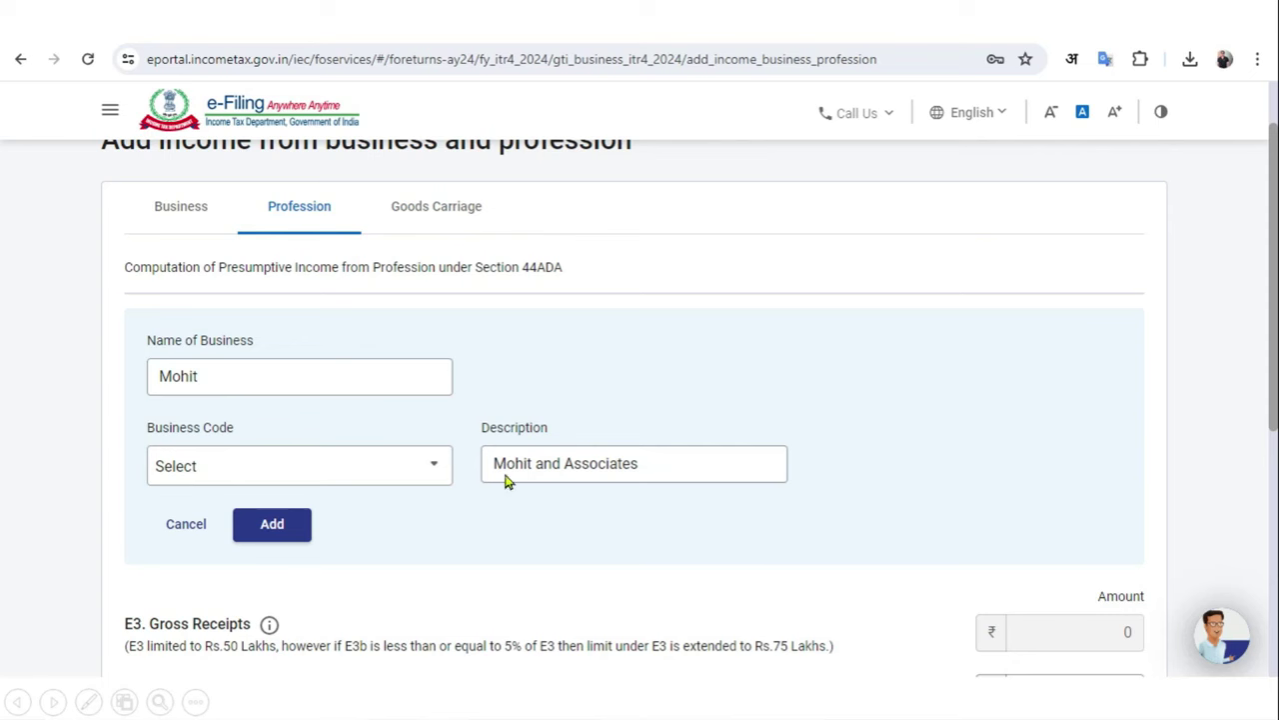
{"action": "left_click", "coordinate": [358, 471]}
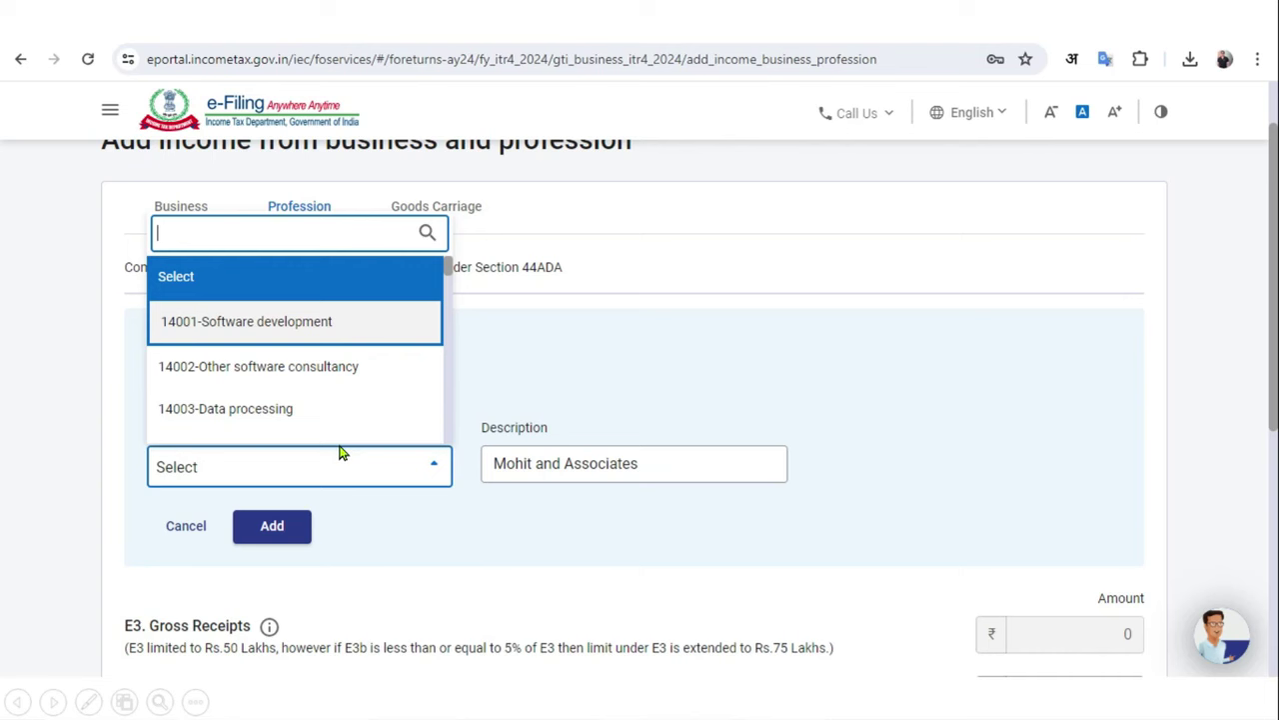
{"action": "type", "text": "book"}
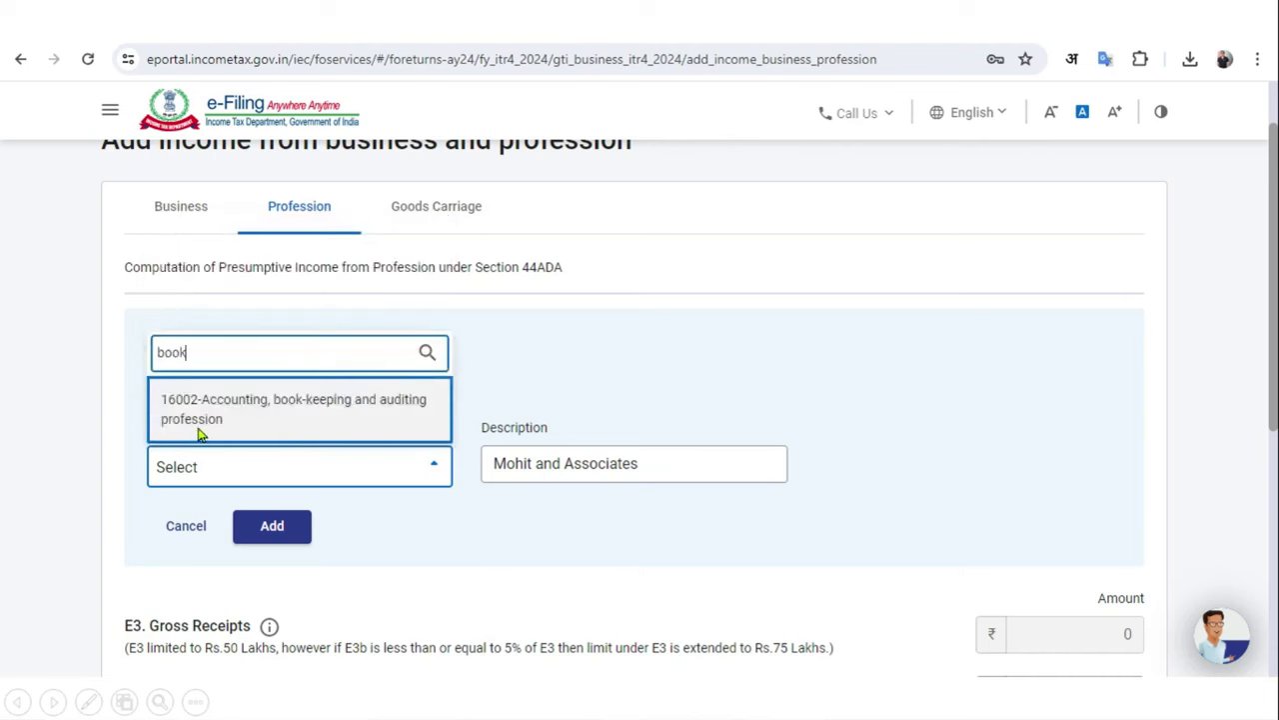
{"action": "left_click", "coordinate": [306, 419]}
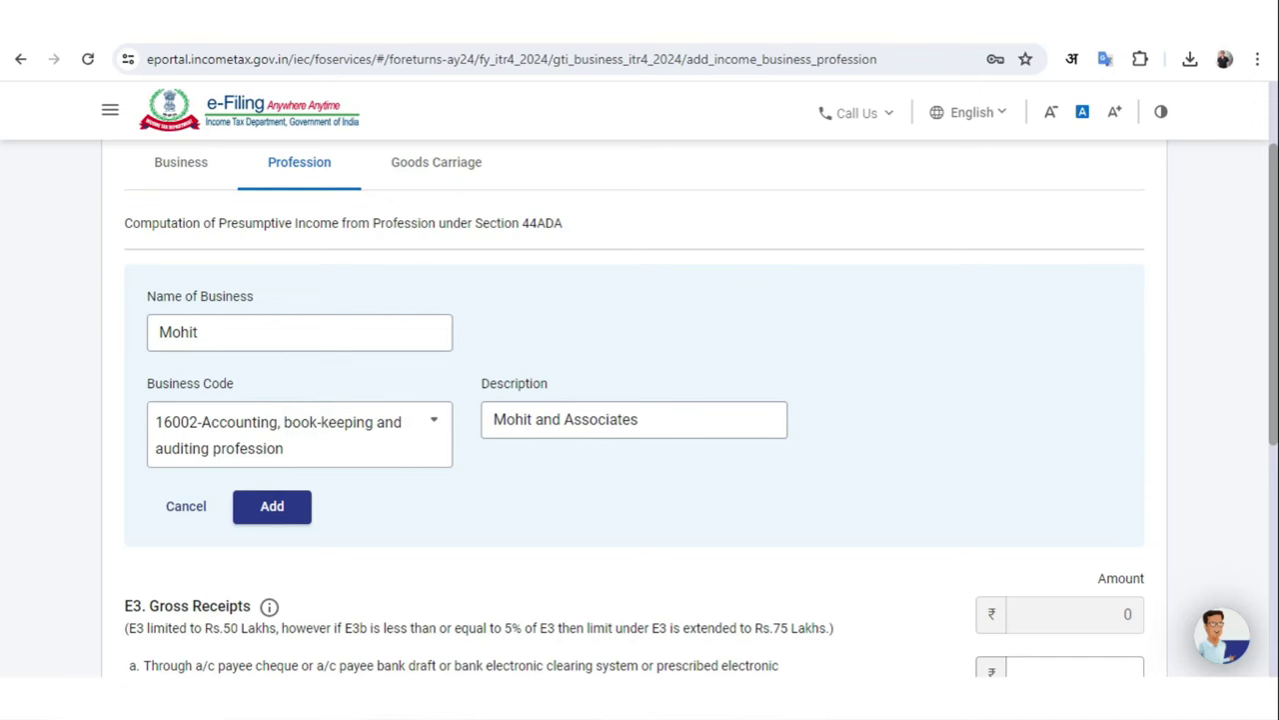
{"action": "left_click", "coordinate": [289, 515]}
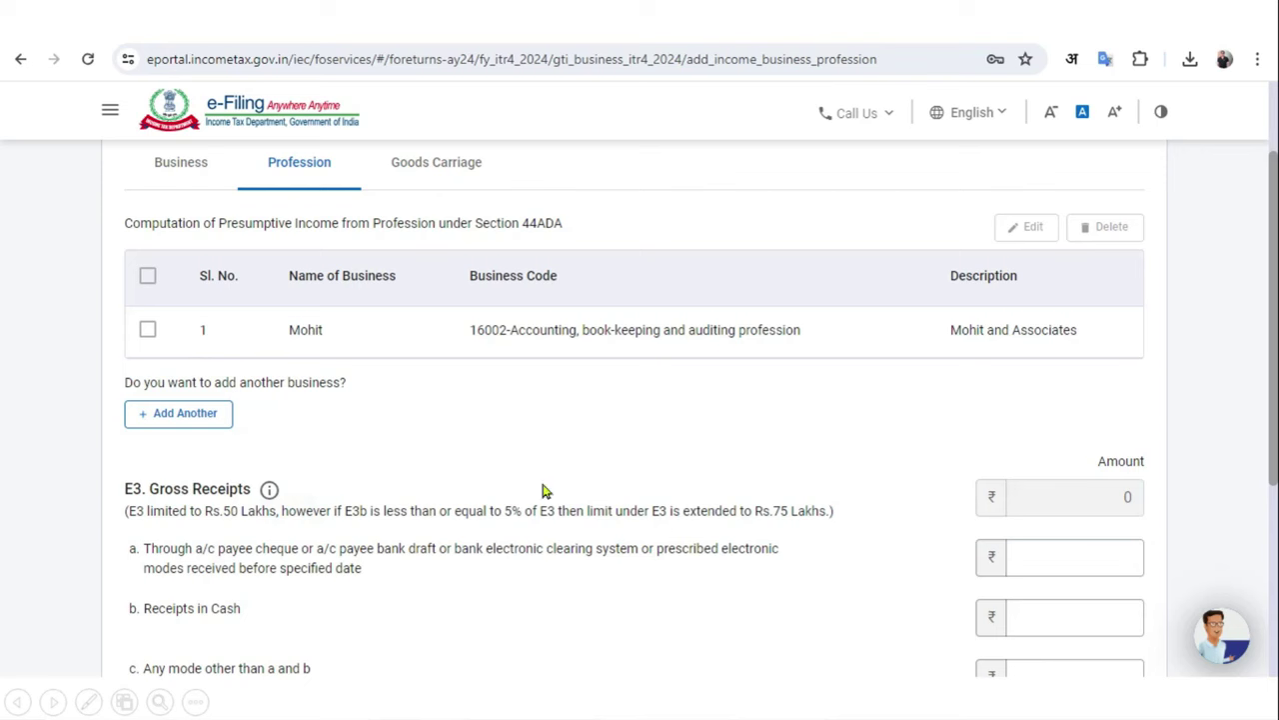
Step: Enter profession receipts of 6,23,987 through bank modes and 2,09,876 in cash, with presumptive income of 4,52,814, and add them to the return
{"action": "scroll", "coordinate": [847, 436], "scroll_direction": "down", "scroll_amount": 2}
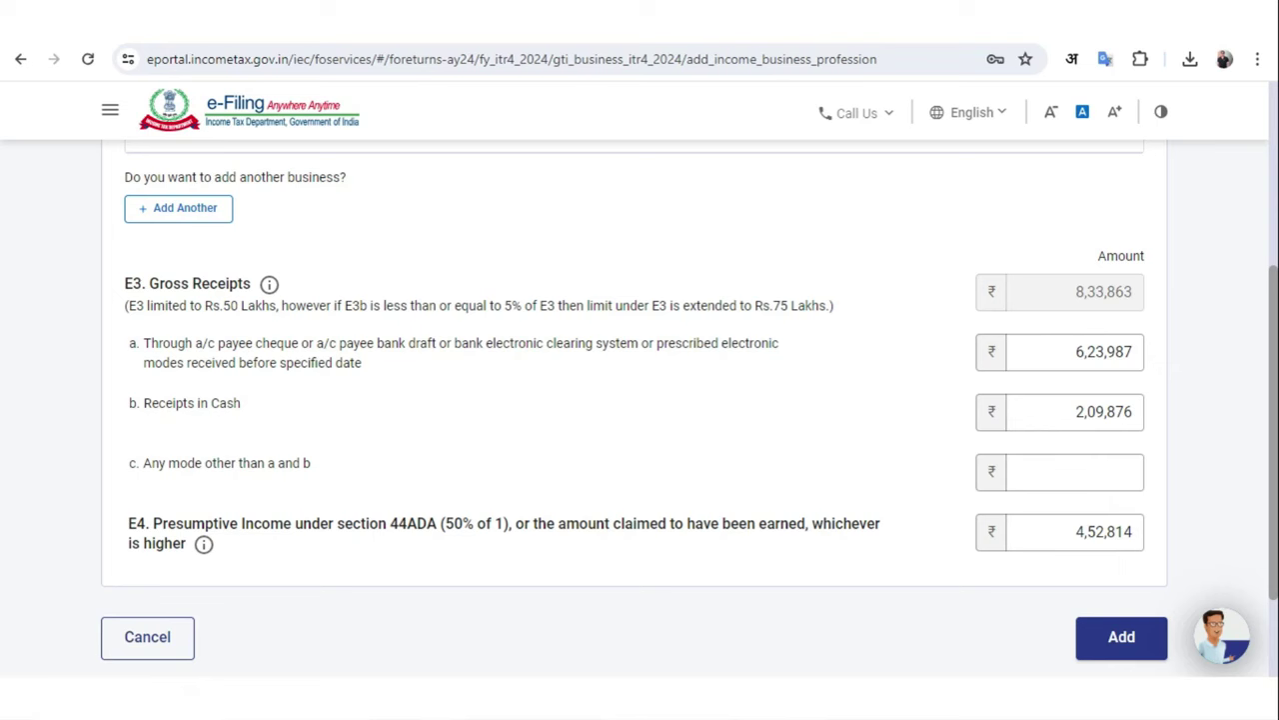
{"action": "left_click", "coordinate": [1122, 637]}
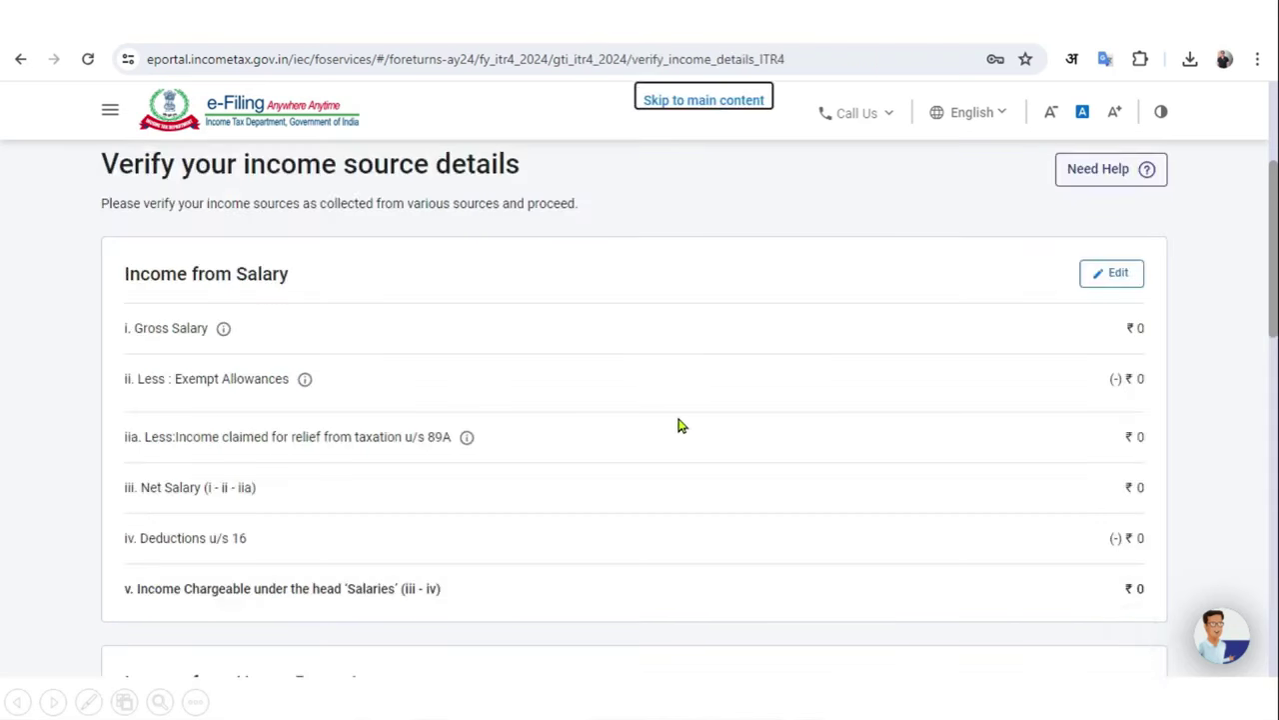
{"action": "scroll", "coordinate": [914, 305], "scroll_direction": "down", "scroll_amount": 5}
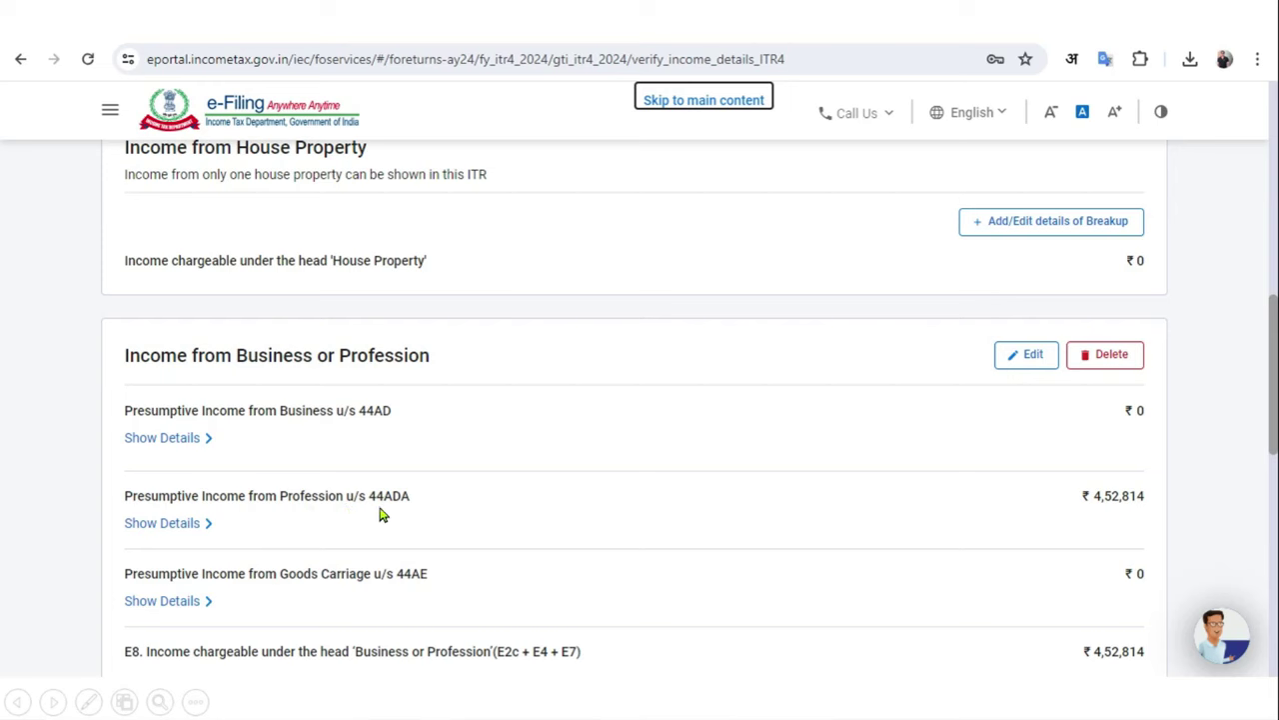
{"action": "scroll", "coordinate": [1142, 505], "scroll_direction": "down", "scroll_amount": 5}
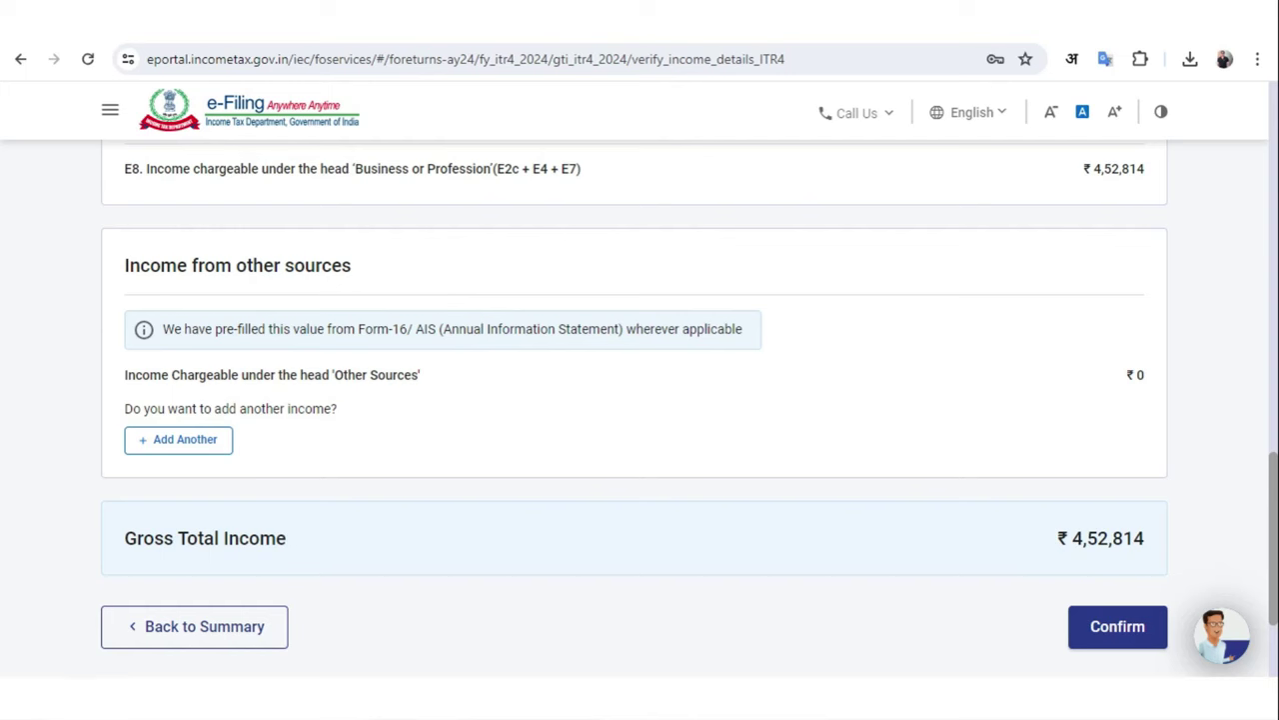
Step: Report savings bank interest of 1,786 under income from other sources and confirm the Gross Total Income section
{"action": "left_click", "coordinate": [222, 444]}
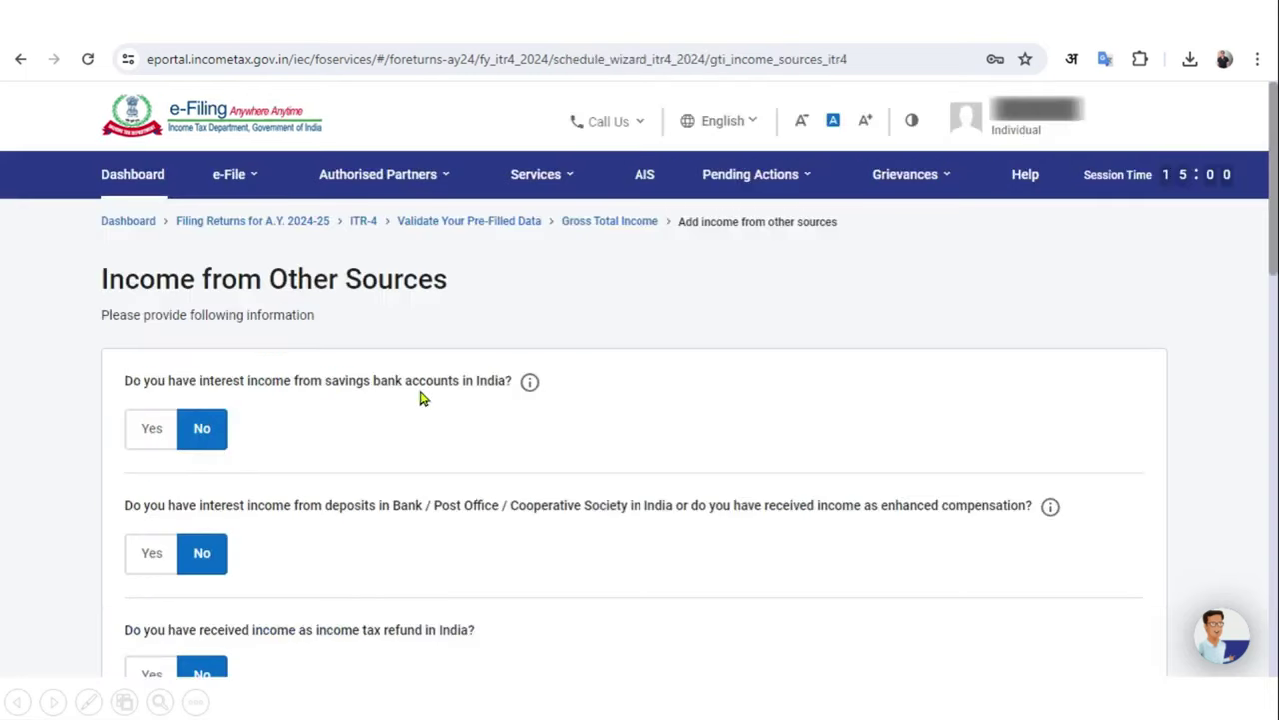
{"action": "left_click", "coordinate": [145, 440]}
{"action": "left_click", "coordinate": [204, 284]}
{"action": "type", "text": "1786"}
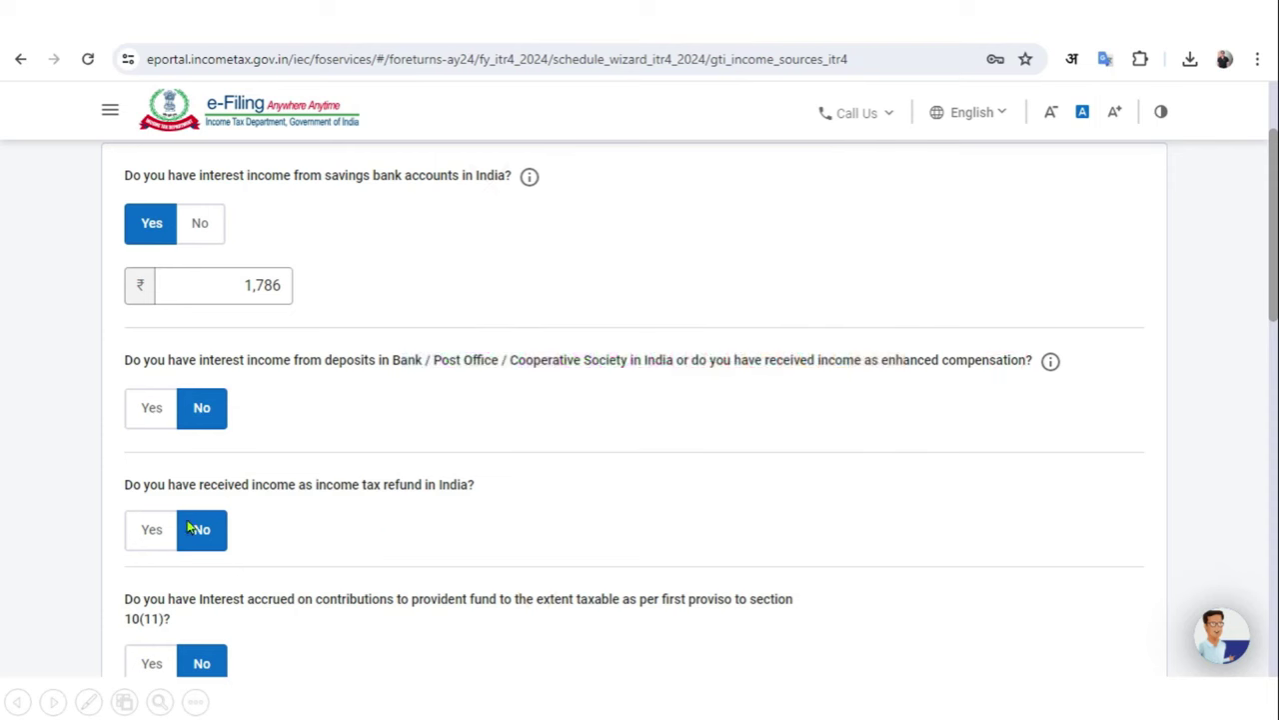
{"action": "scroll", "coordinate": [315, 500], "scroll_direction": "down", "scroll_amount": 8}
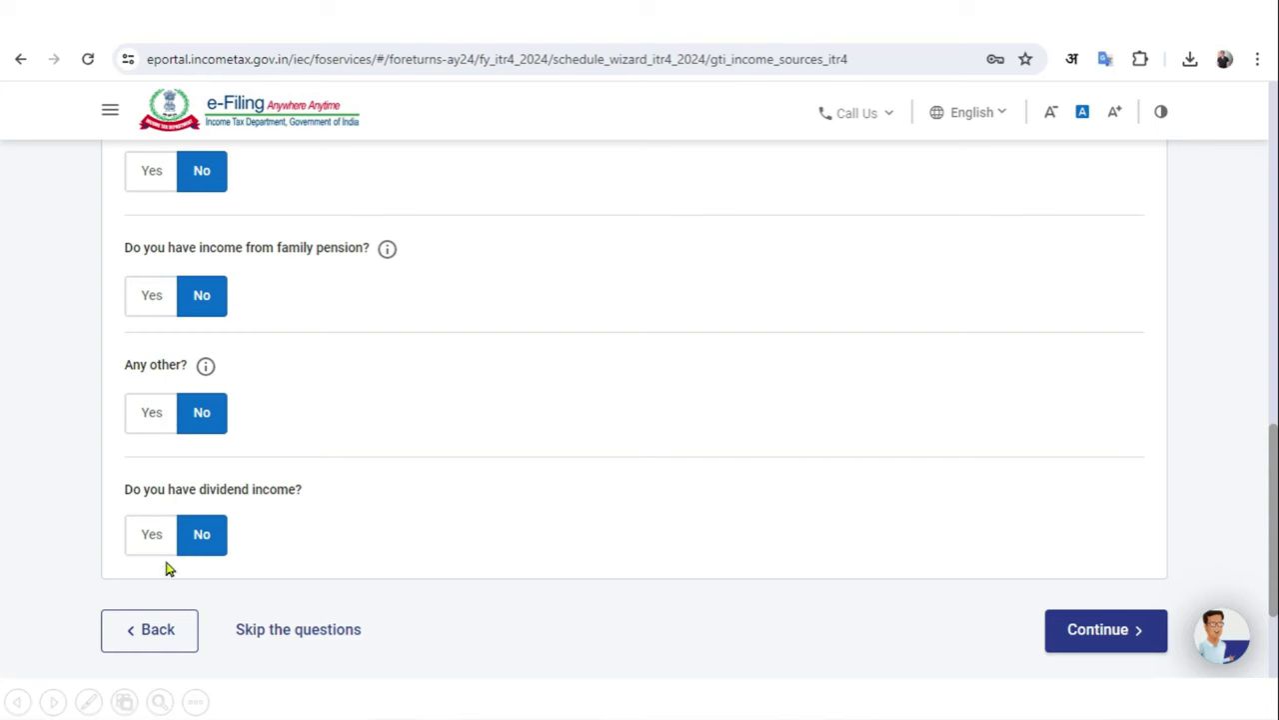
{"action": "left_click", "coordinate": [1099, 640]}
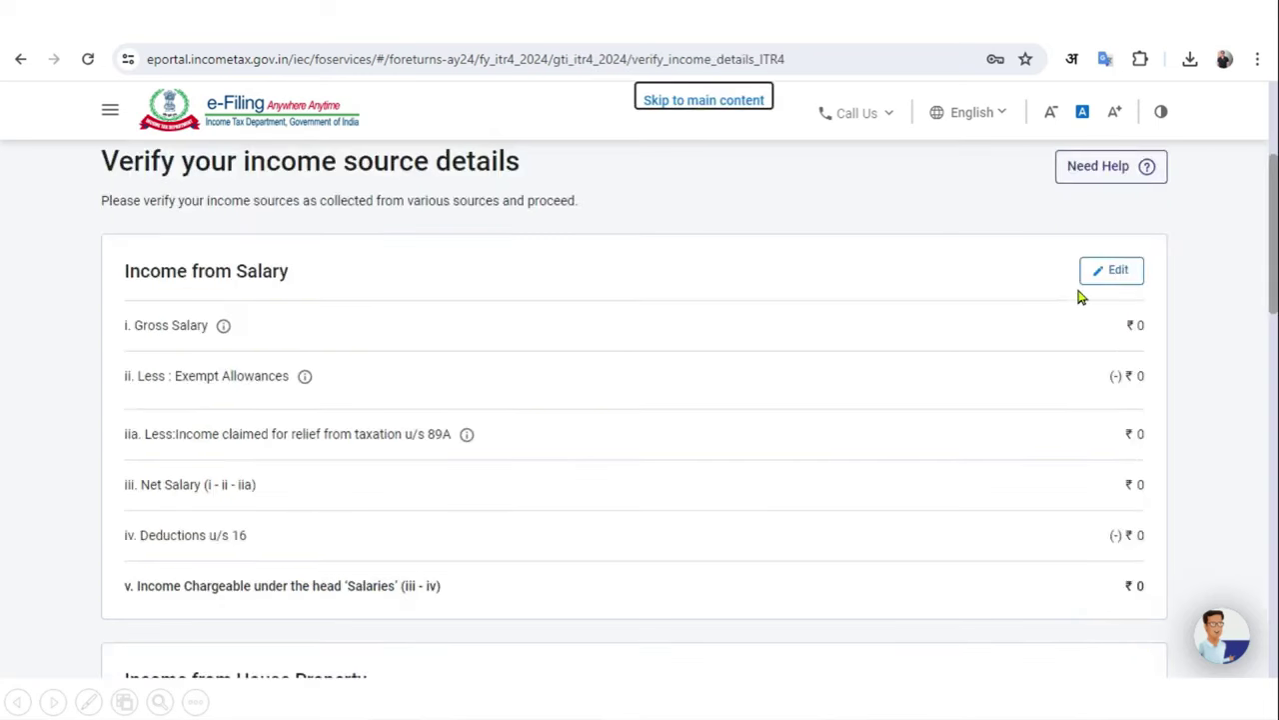
{"action": "scroll", "coordinate": [775, 296], "scroll_direction": "down", "scroll_amount": 15}
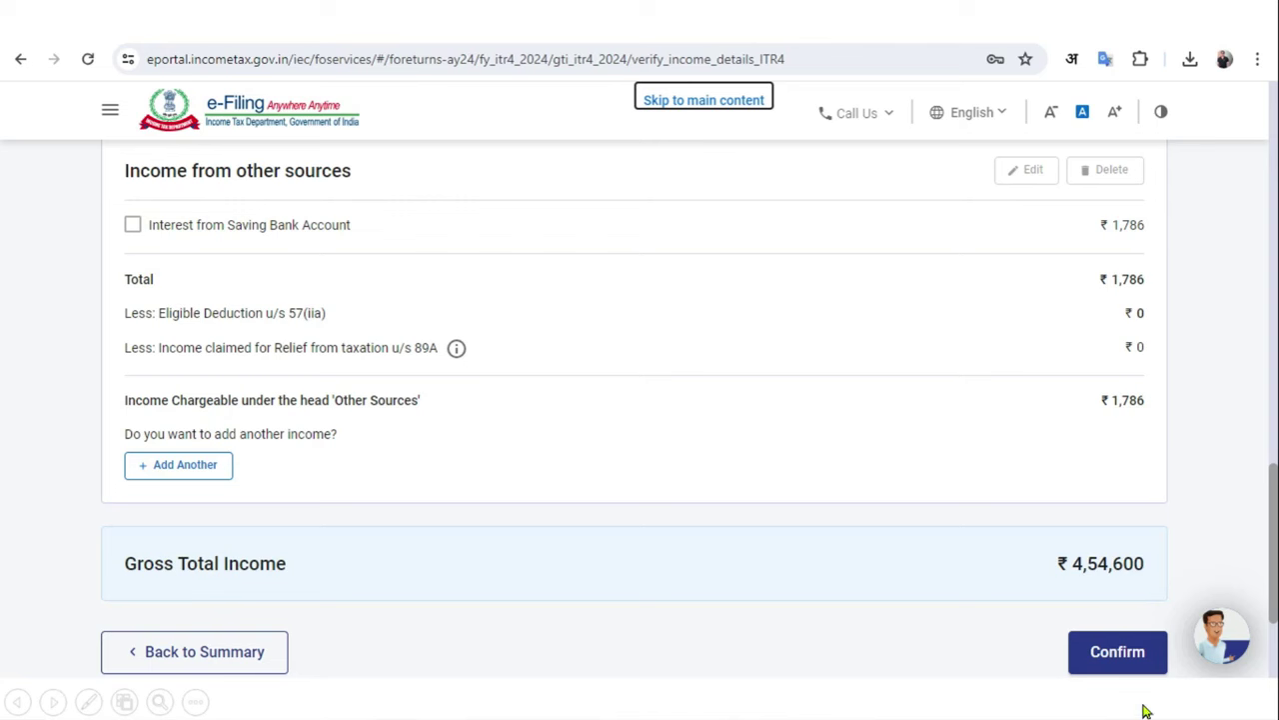
{"action": "left_click", "coordinate": [1137, 665]}
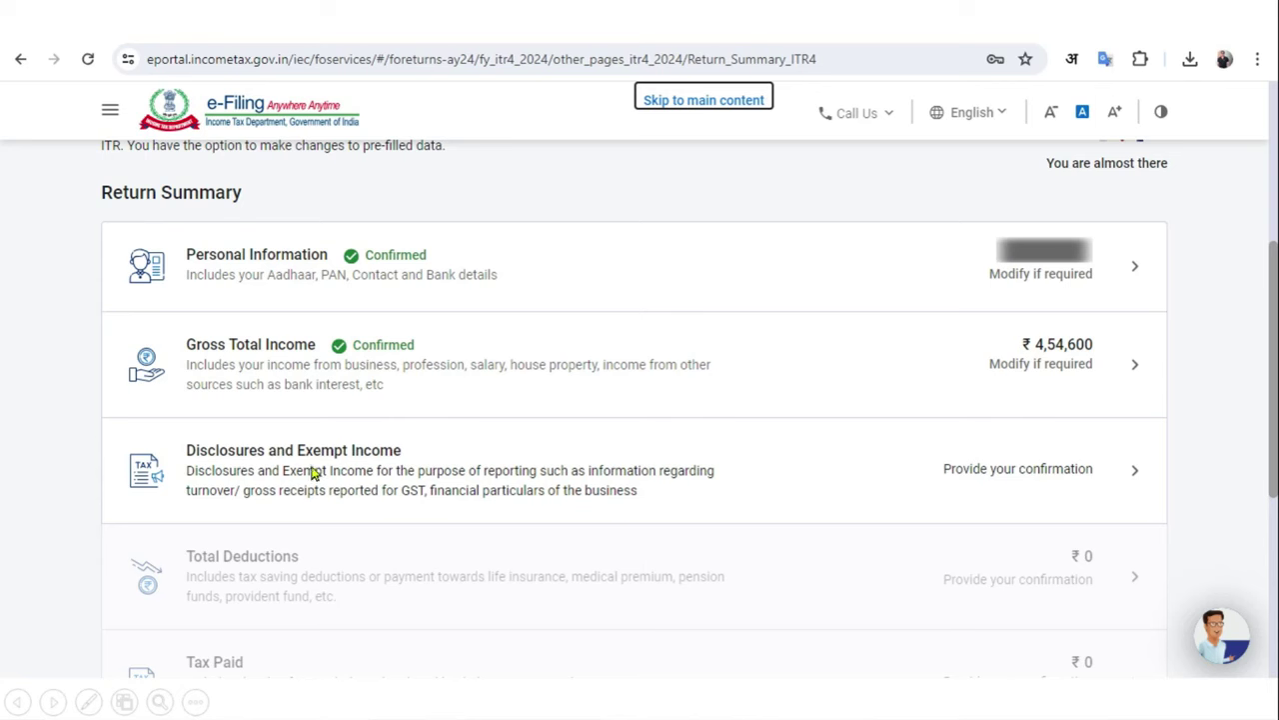
Step: Add financial particulars of the business under Disclosures with sundry creditors 3,456, inventories 0, sundry debtors 6,543 and cash-in-hand 9,876
{"action": "left_click", "coordinate": [692, 469]}
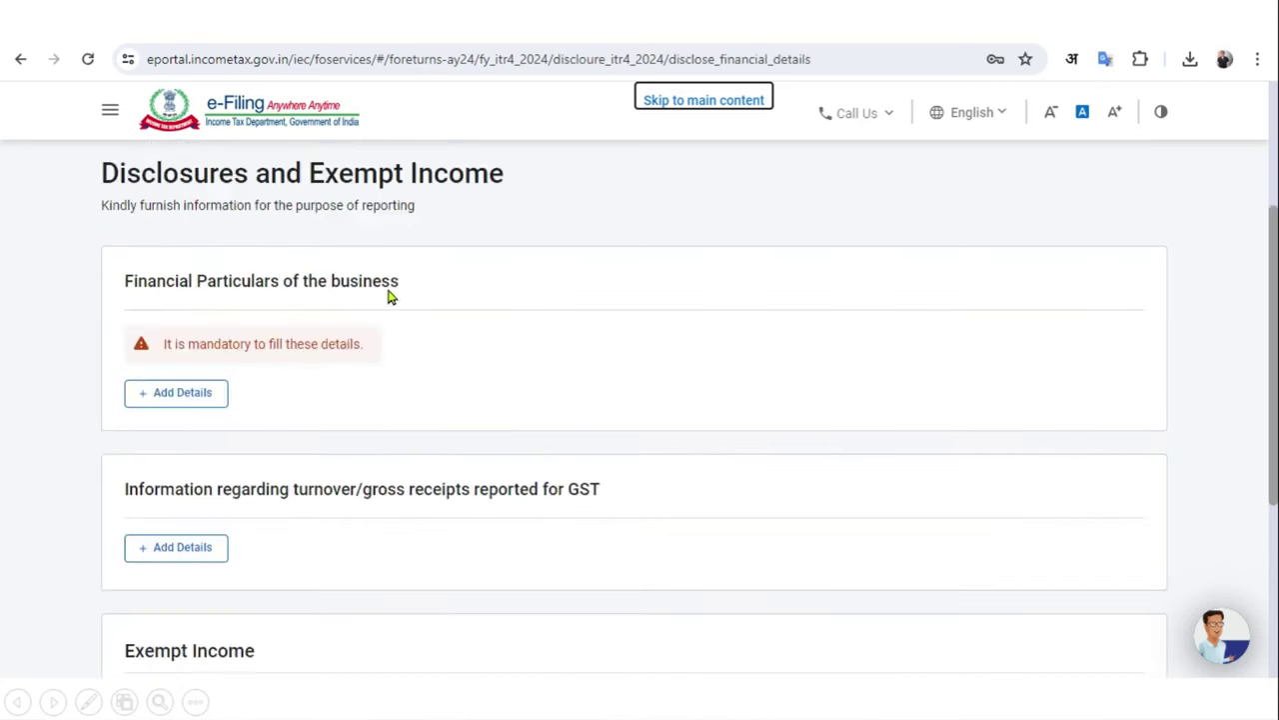
{"action": "left_click", "coordinate": [217, 400]}
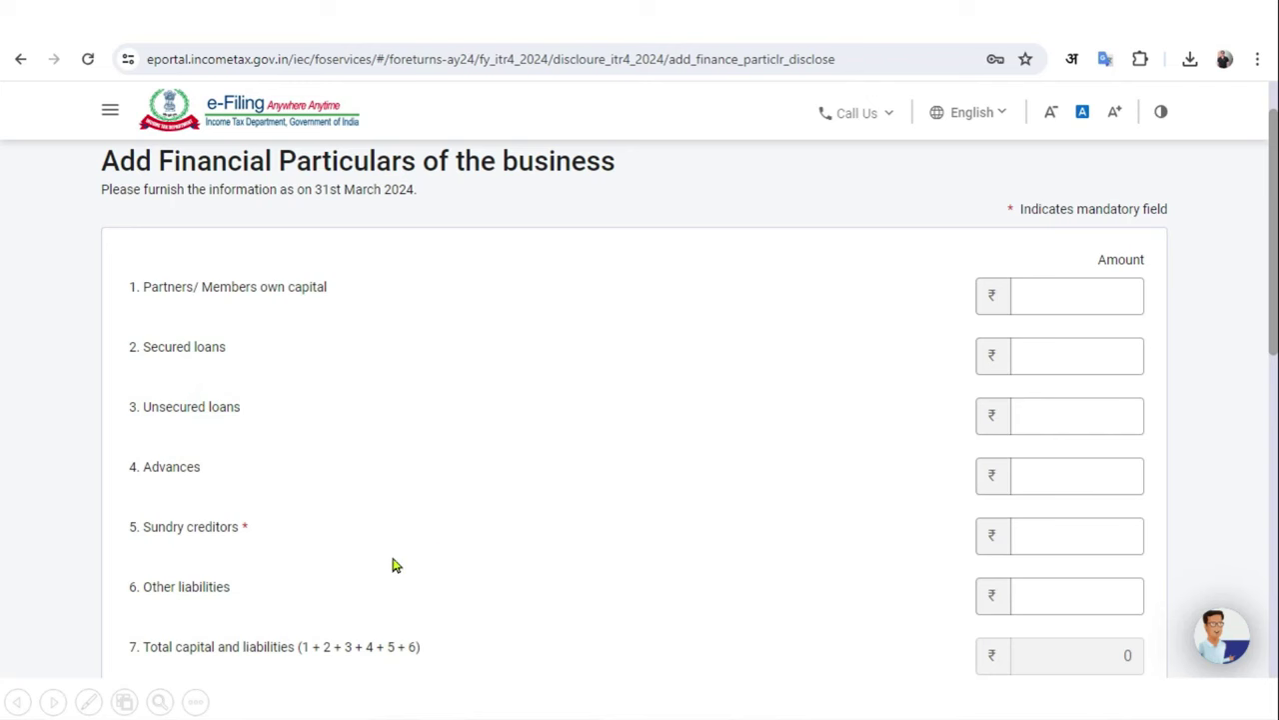
{"action": "scroll", "coordinate": [508, 534], "scroll_direction": "down", "scroll_amount": 5}
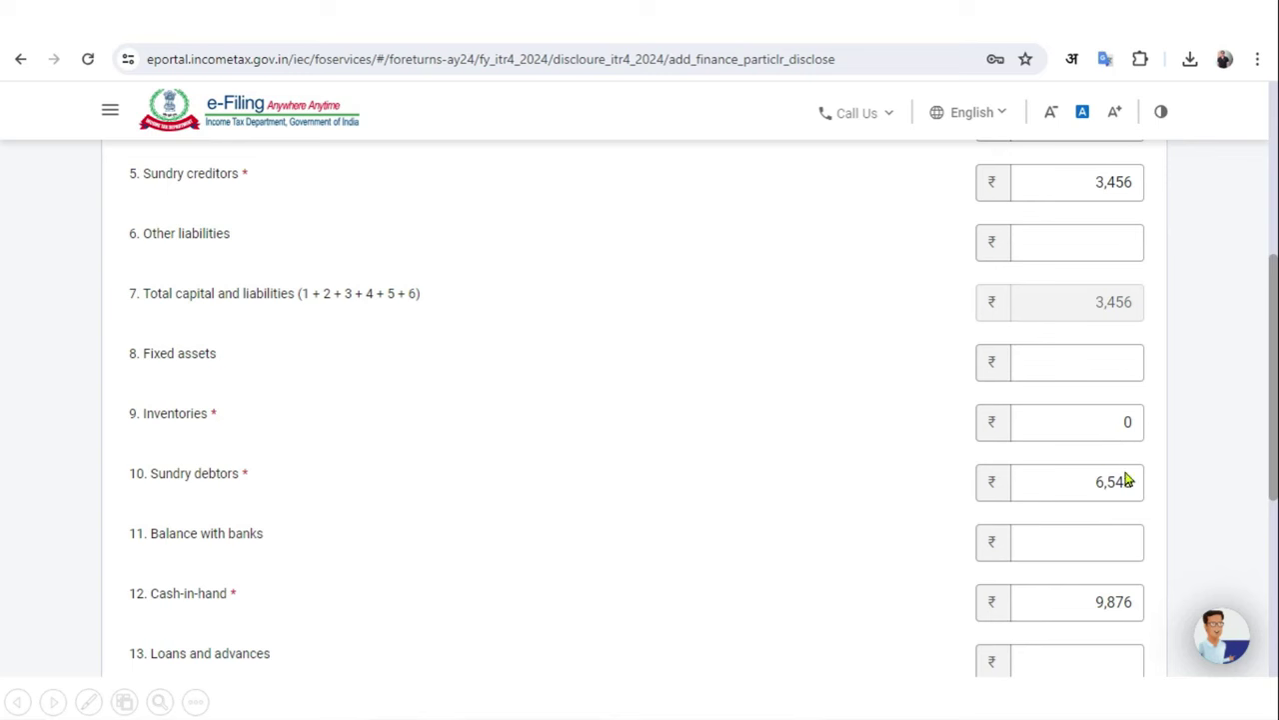
{"action": "scroll", "coordinate": [1245, 464], "scroll_direction": "down", "scroll_amount": 3}
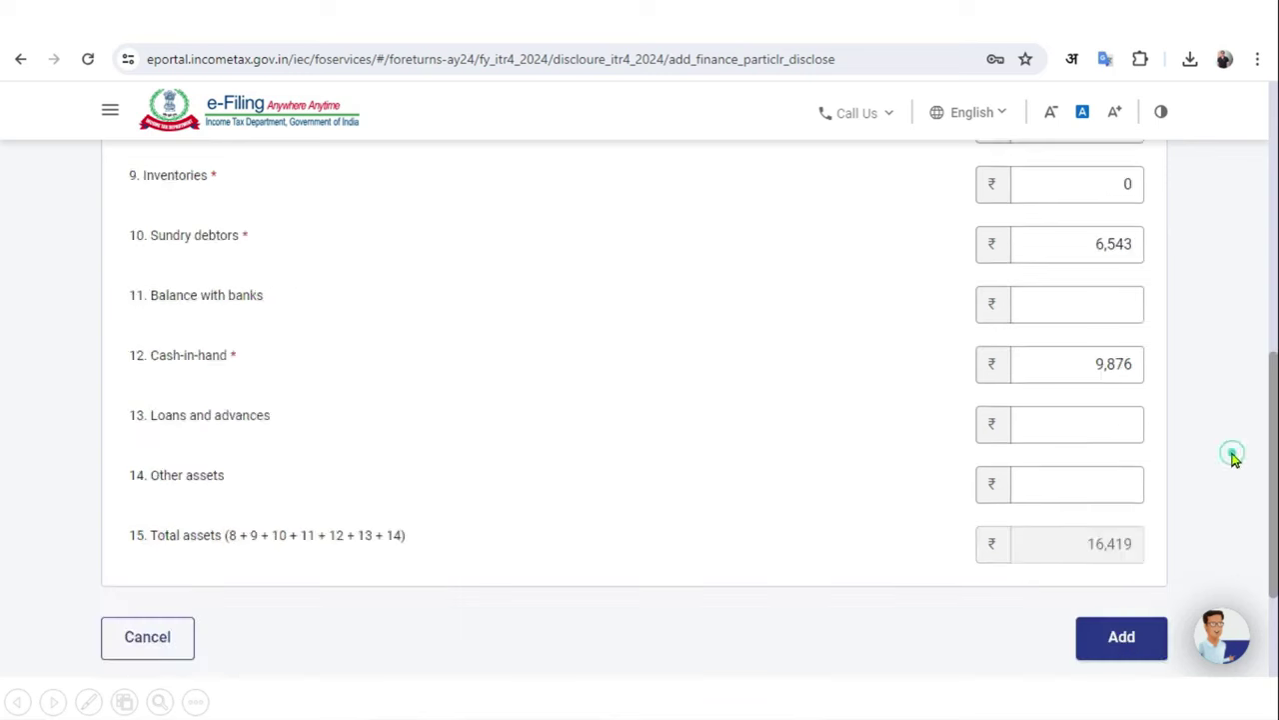
{"action": "left_click", "coordinate": [1147, 640]}
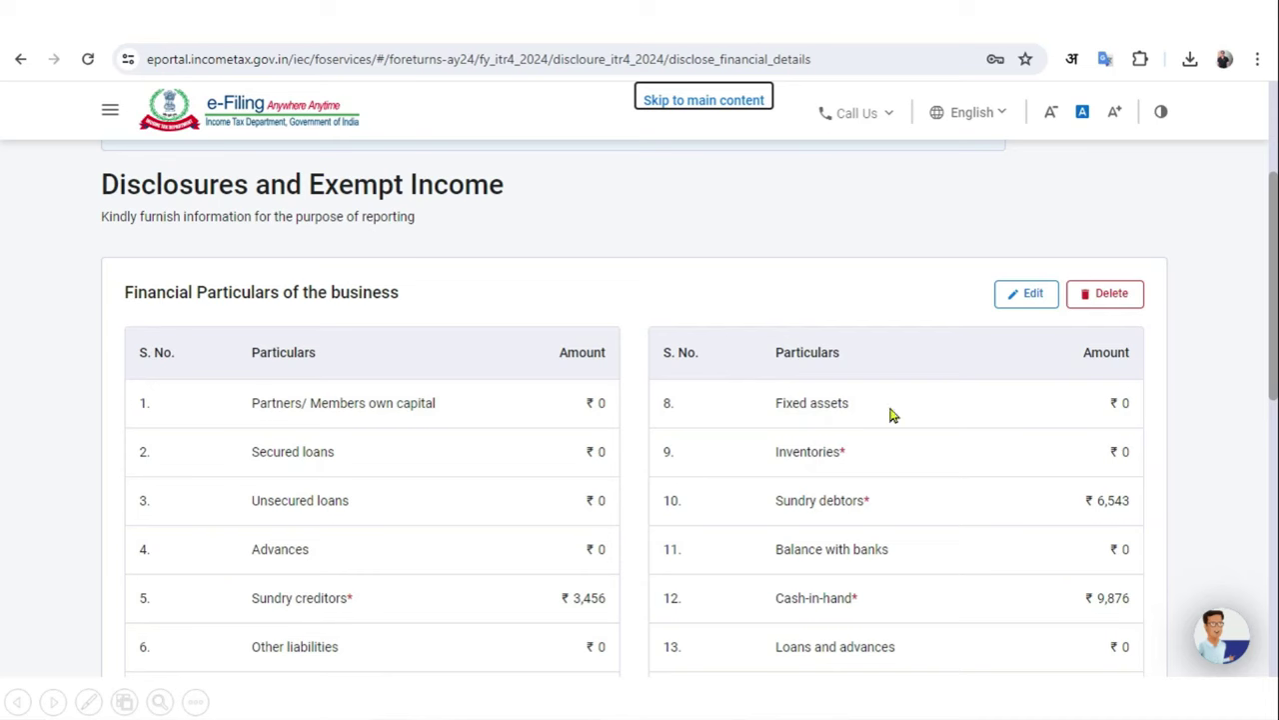
Step: Review the financial particulars and confirm Disclosures and Exempt Income without adding GST turnover or exempt income
{"action": "scroll", "coordinate": [1019, 443], "scroll_direction": "down", "scroll_amount": 2}
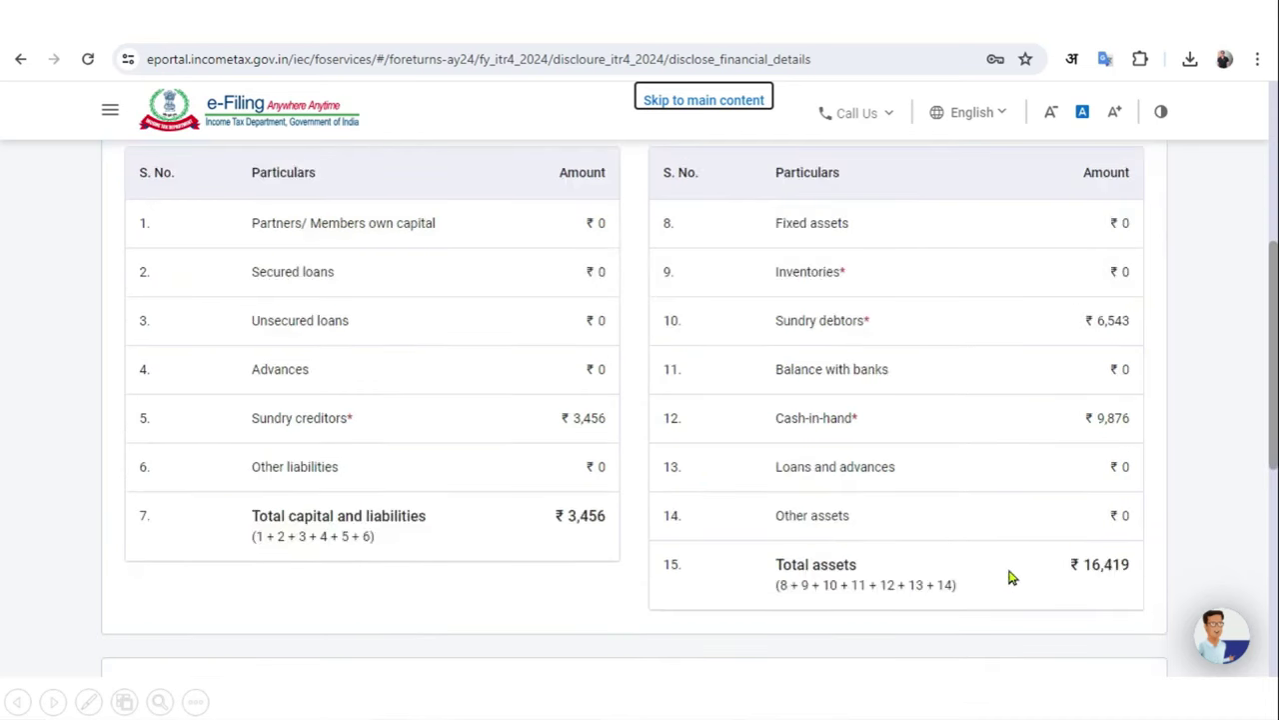
{"action": "scroll", "coordinate": [900, 495], "scroll_direction": "down", "scroll_amount": 5}
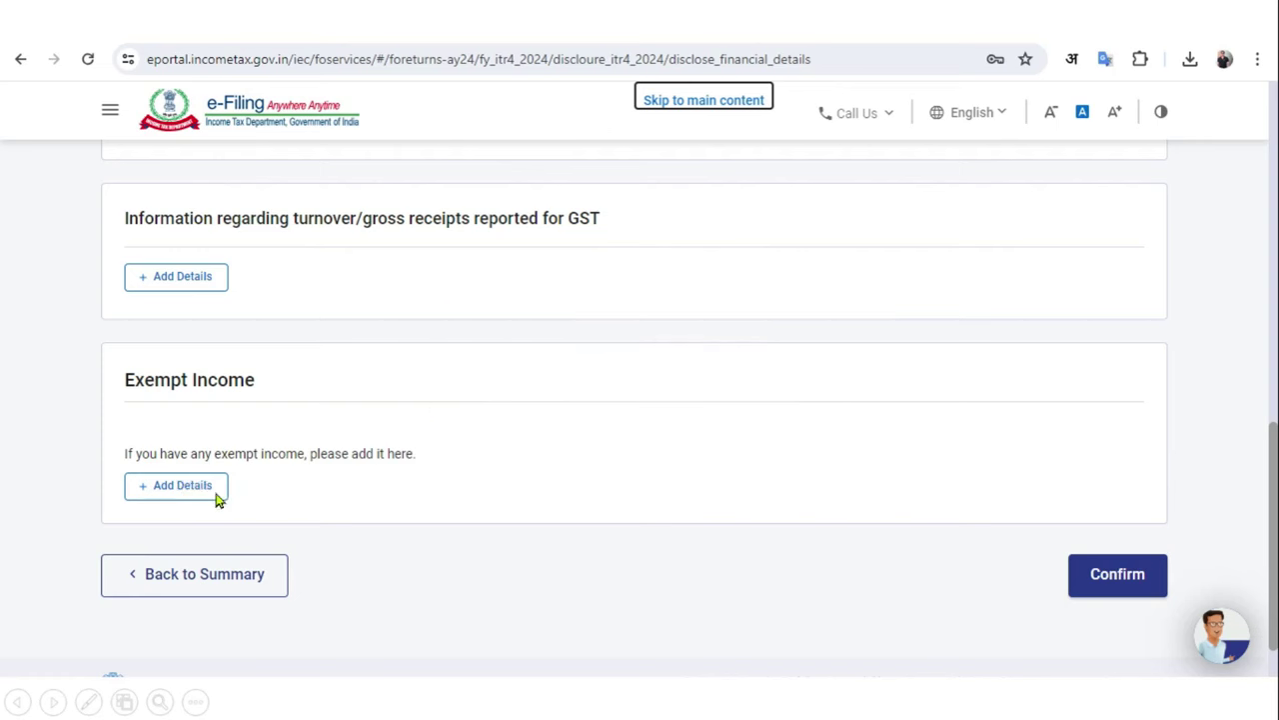
{"action": "left_click", "coordinate": [1116, 579]}
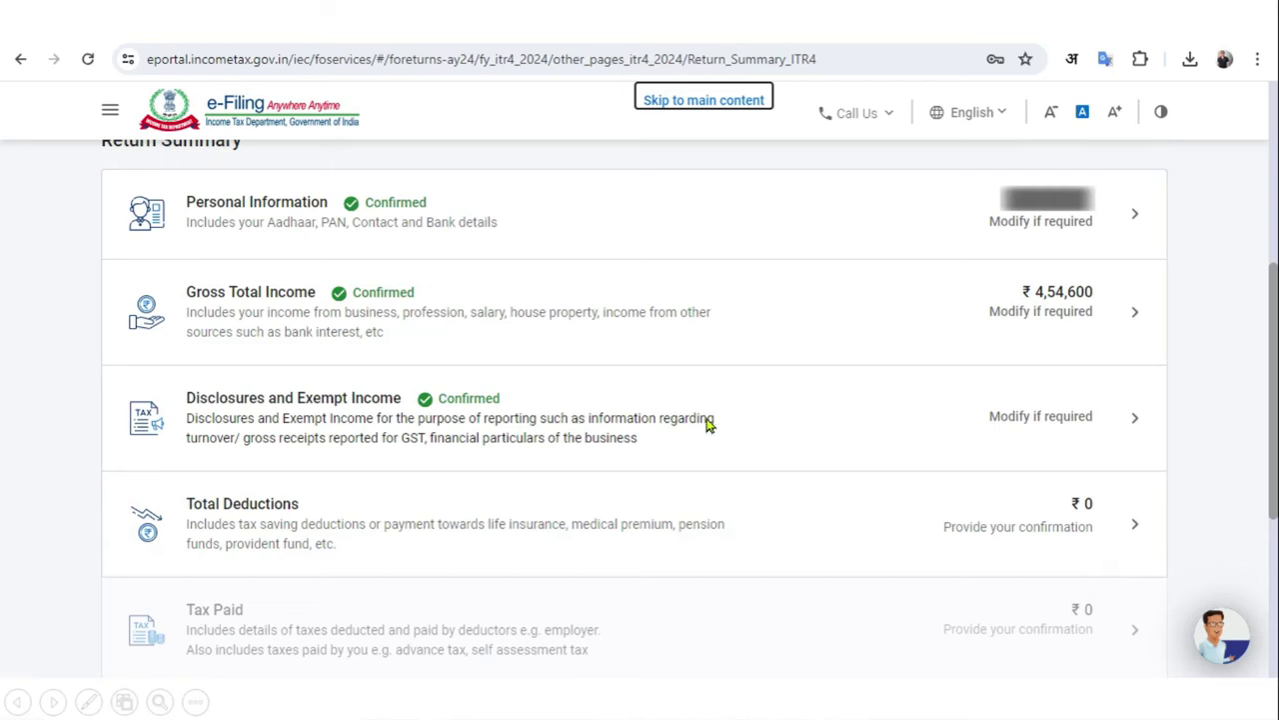
Step: In the Total Deductions questions, answer Yes for savings bank interest under section 80TTA and No for any other deduction, and continue
{"action": "left_click", "coordinate": [383, 522]}
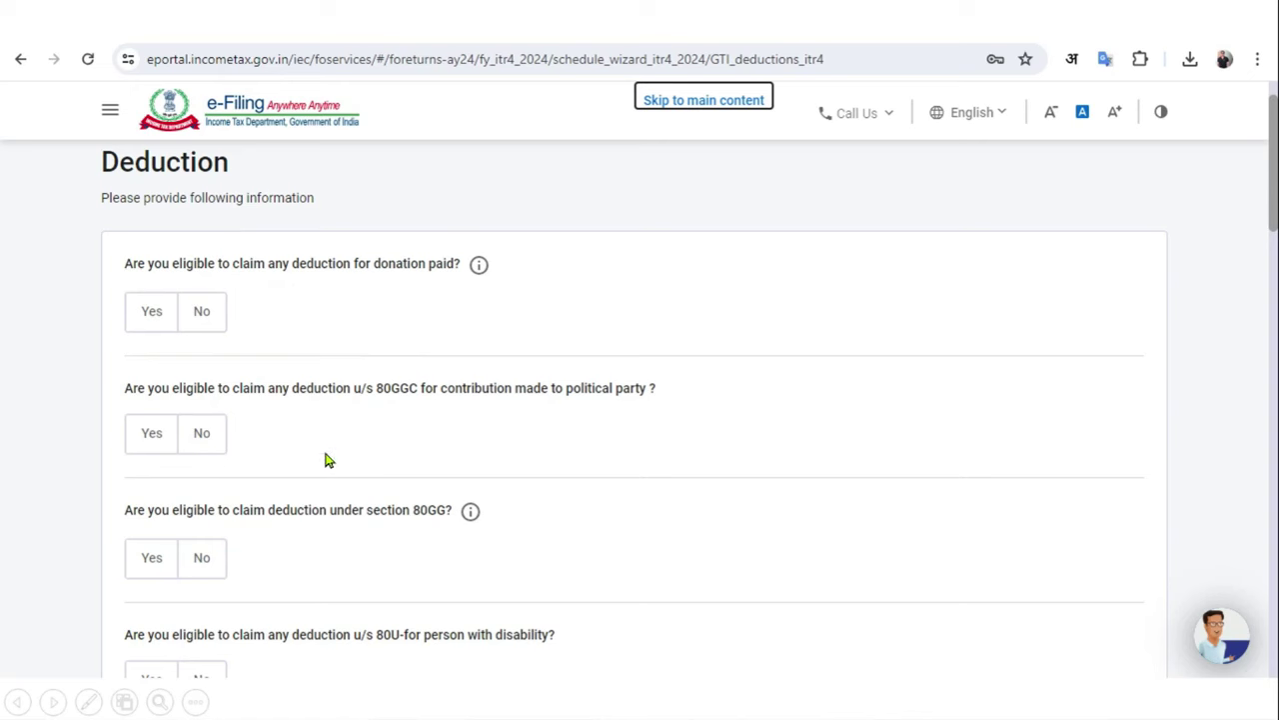
{"action": "scroll", "coordinate": [350, 440], "scroll_direction": "down", "scroll_amount": 5}
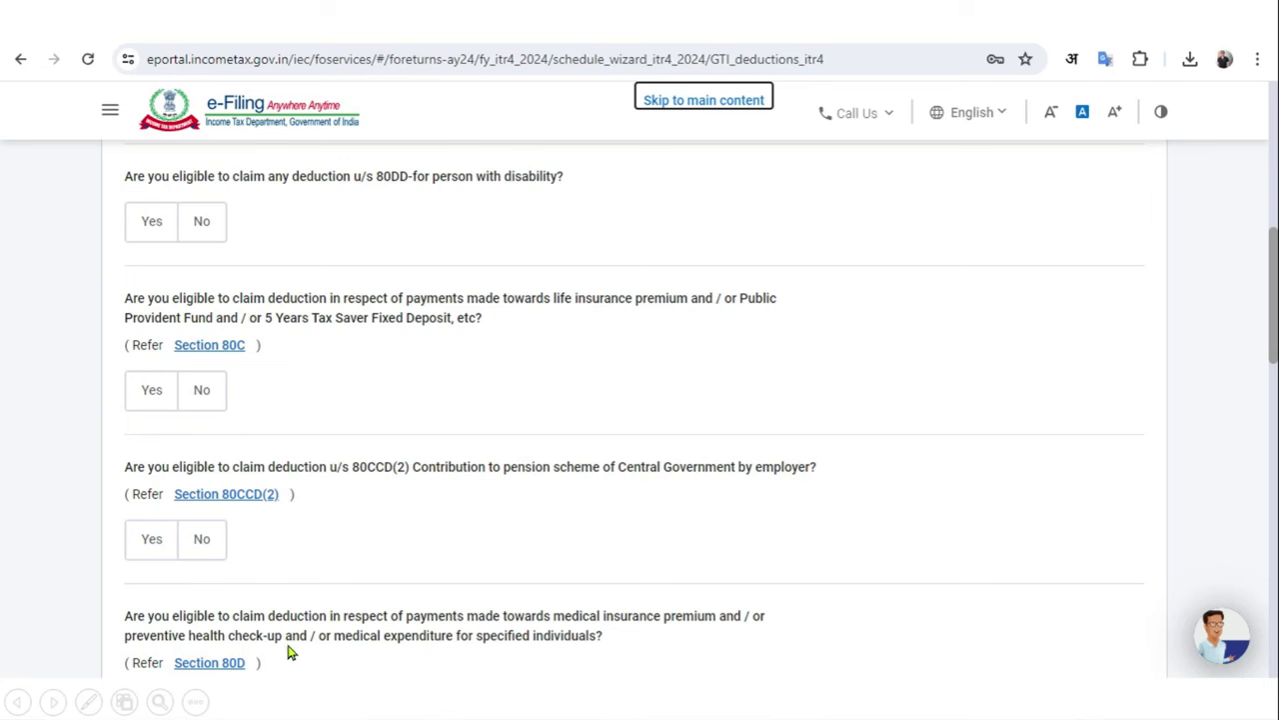
{"action": "scroll", "coordinate": [240, 310], "scroll_direction": "down", "scroll_amount": 5}
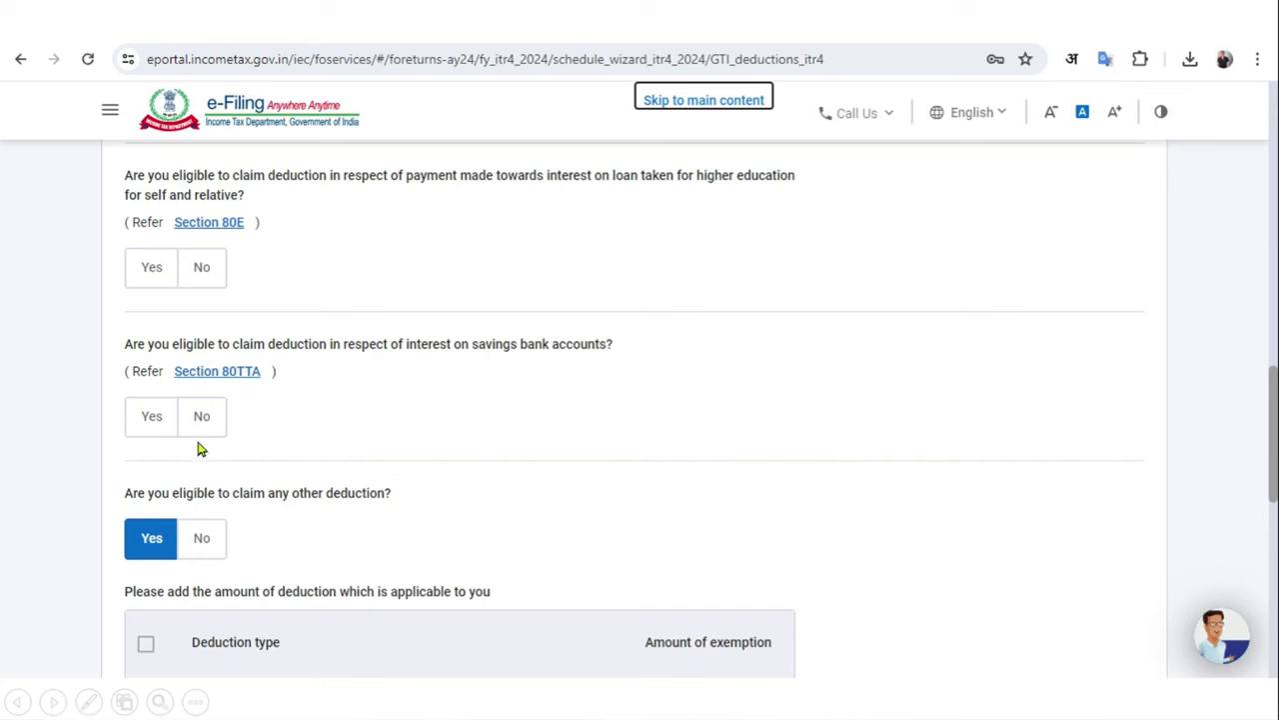
{"action": "left_click", "coordinate": [152, 418]}
{"action": "scroll", "coordinate": [152, 420], "scroll_direction": "down", "scroll_amount": 2}
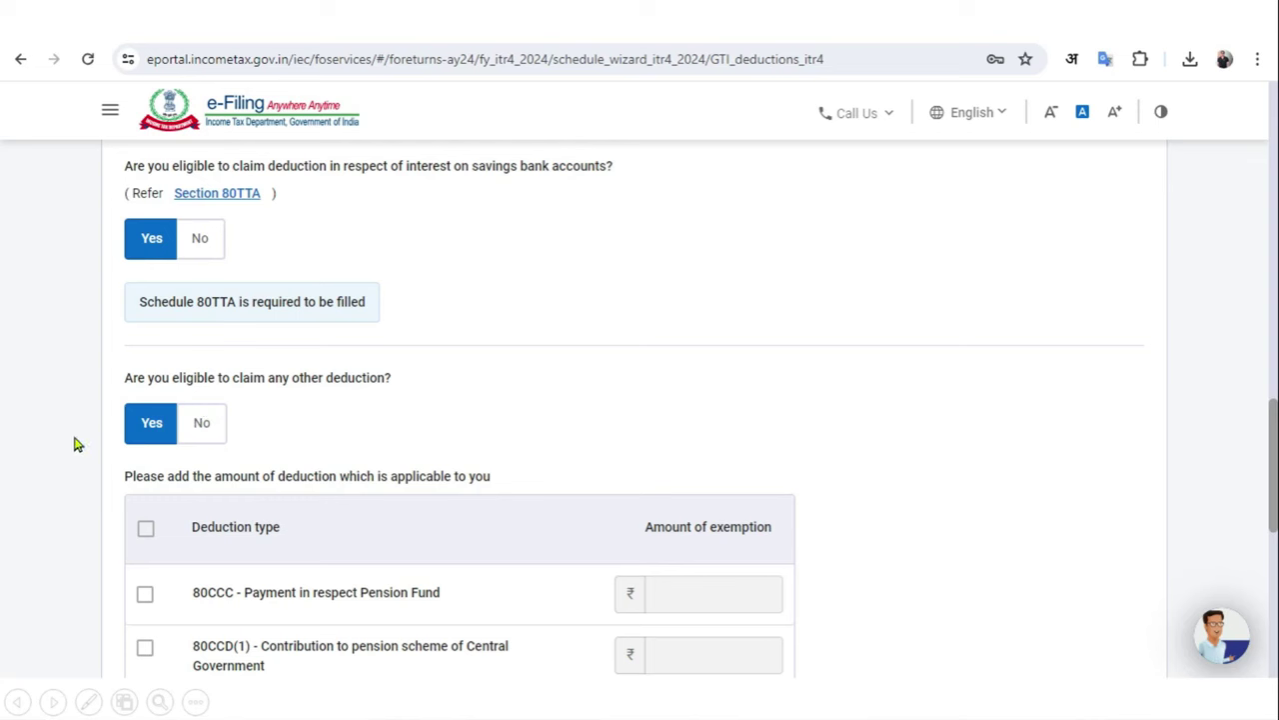
{"action": "scroll", "coordinate": [197, 459], "scroll_direction": "down", "scroll_amount": 4}
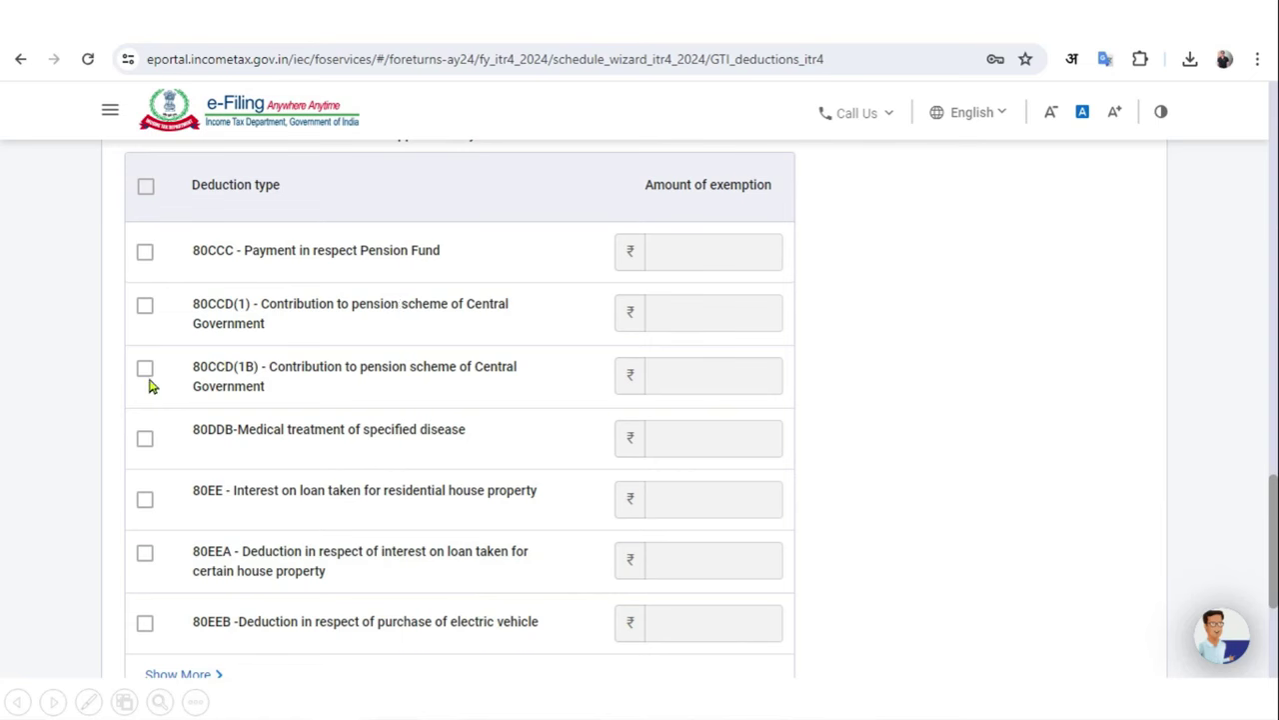
{"action": "scroll", "coordinate": [394, 380], "scroll_direction": "up", "scroll_amount": 2}
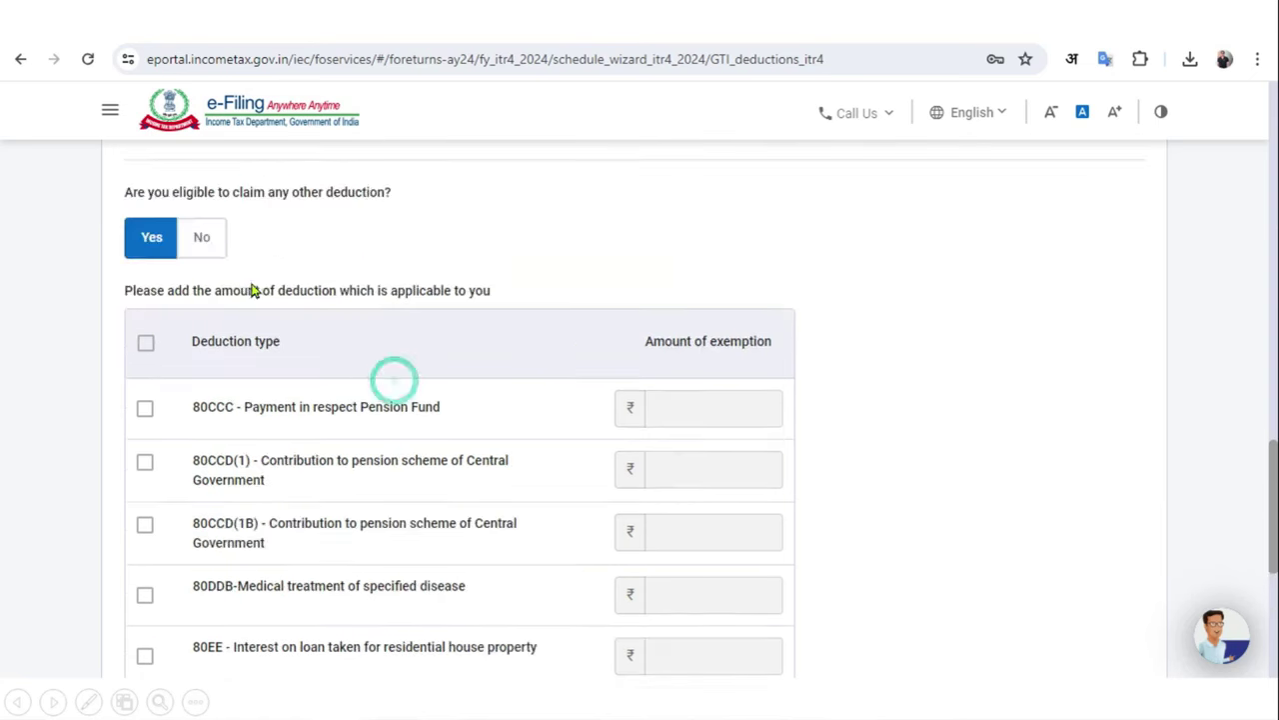
{"action": "left_click", "coordinate": [206, 240]}
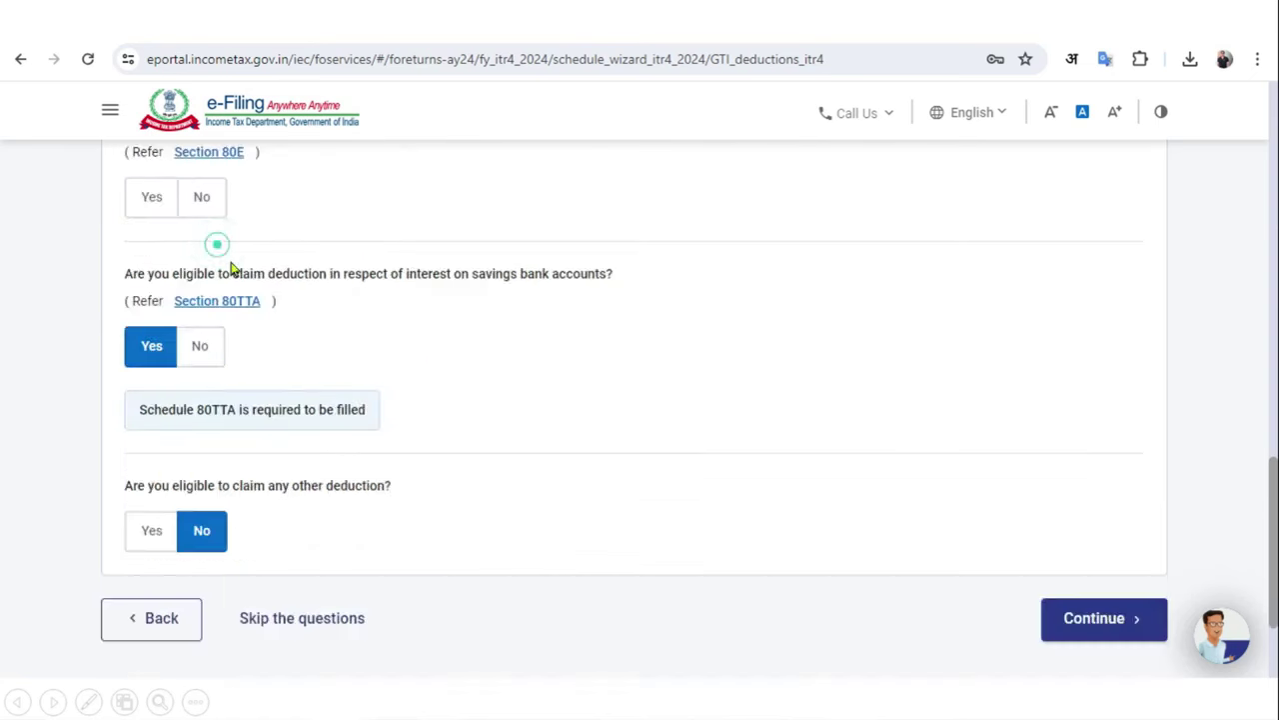
{"action": "left_click", "coordinate": [1080, 619]}
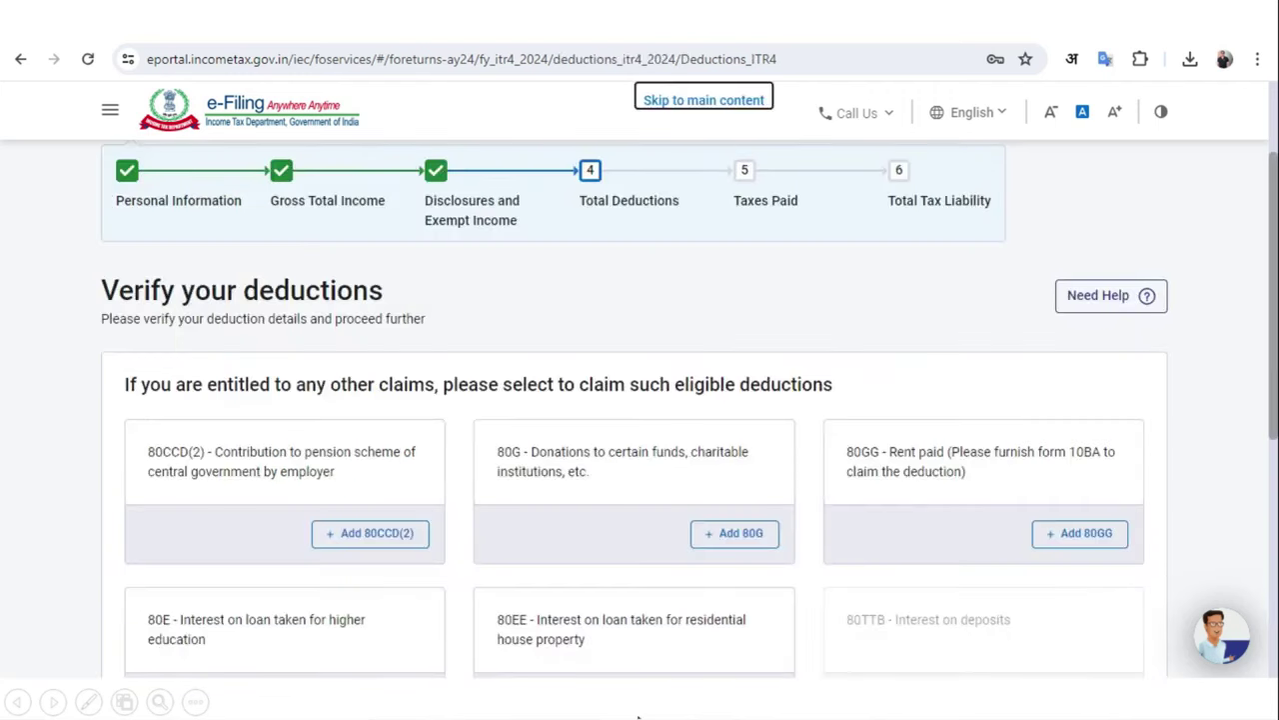
Step: Add an 80TTA deduction of 1,786 for interest on saving bank accounts and confirm the deductions
{"action": "scroll", "coordinate": [950, 420], "scroll_direction": "down", "scroll_amount": 2}
{"action": "left_click", "coordinate": [949, 402]}
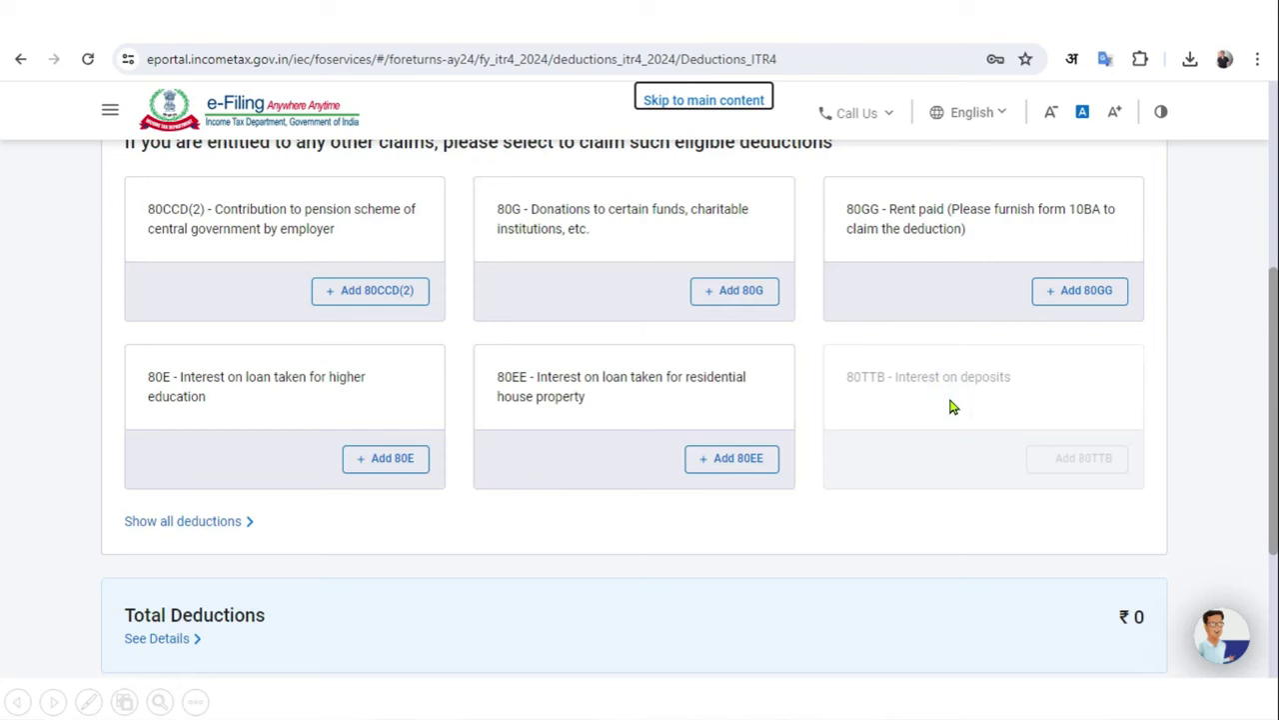
{"action": "left_click", "coordinate": [237, 524]}
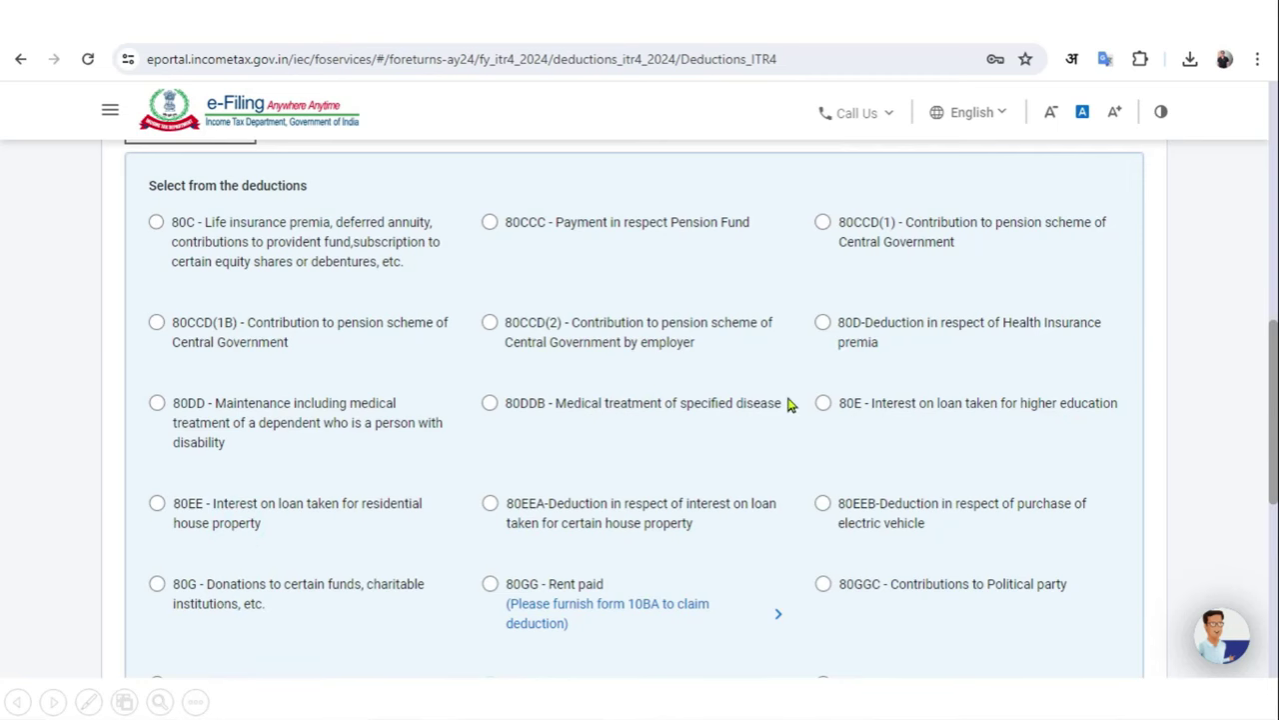
{"action": "scroll", "coordinate": [787, 403], "scroll_direction": "down", "scroll_amount": 2}
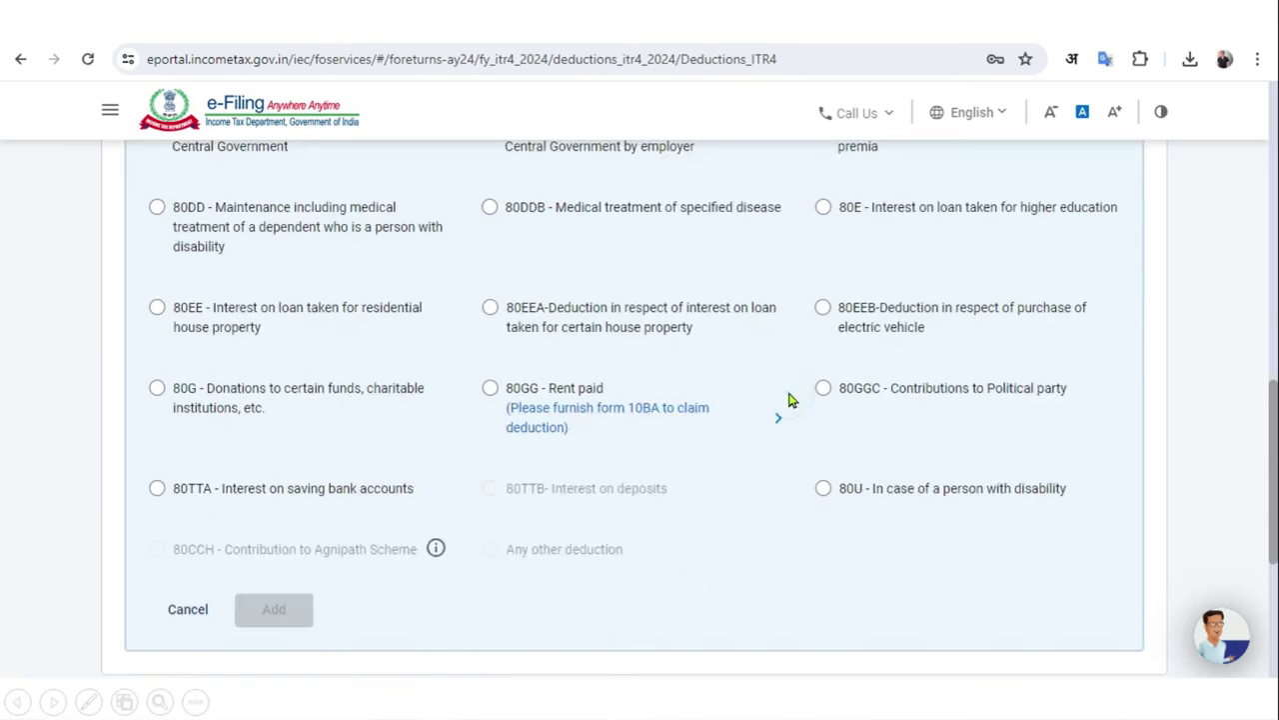
{"action": "left_click", "coordinate": [157, 490]}
{"action": "left_click", "coordinate": [287, 612]}
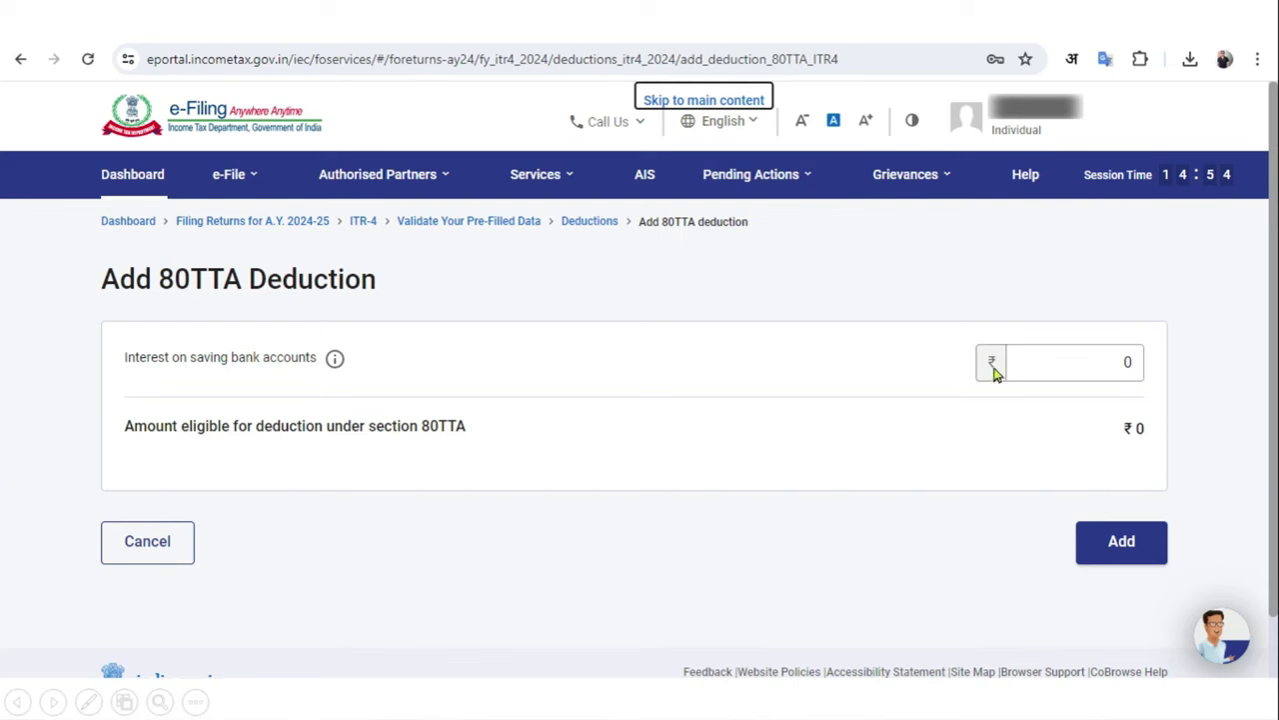
{"action": "left_click", "coordinate": [1080, 375]}
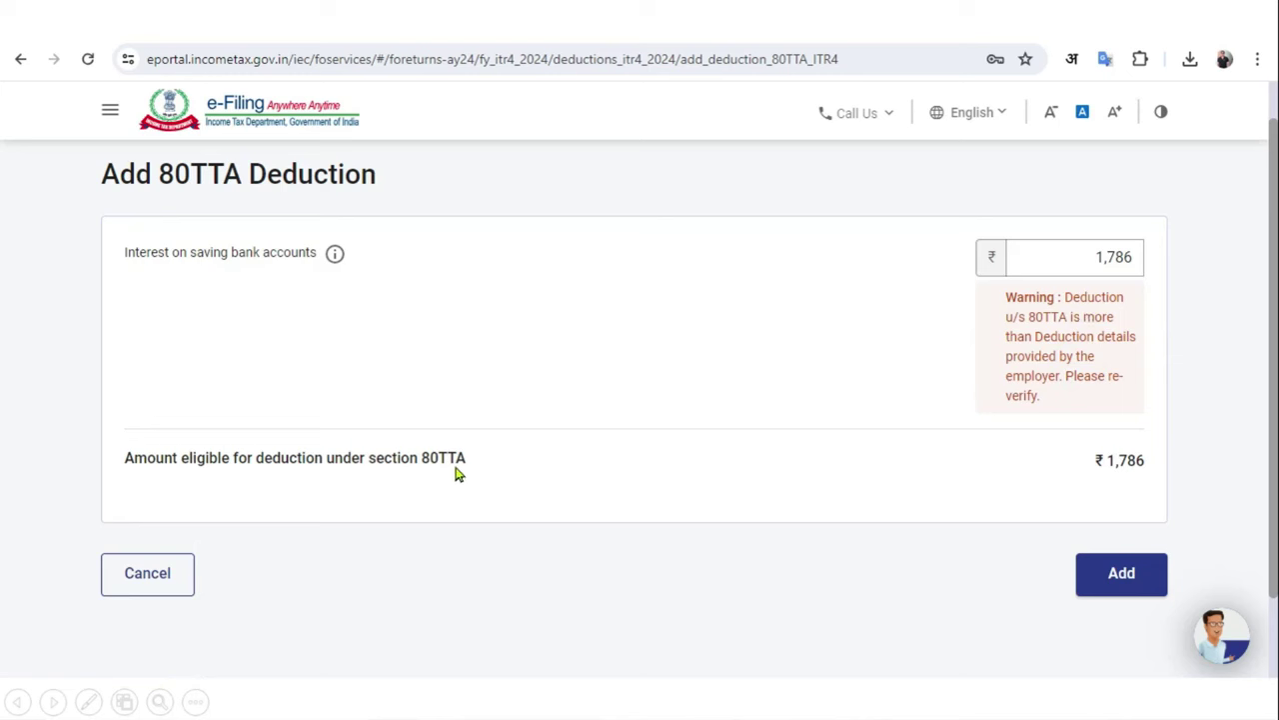
{"action": "left_click", "coordinate": [1117, 585]}
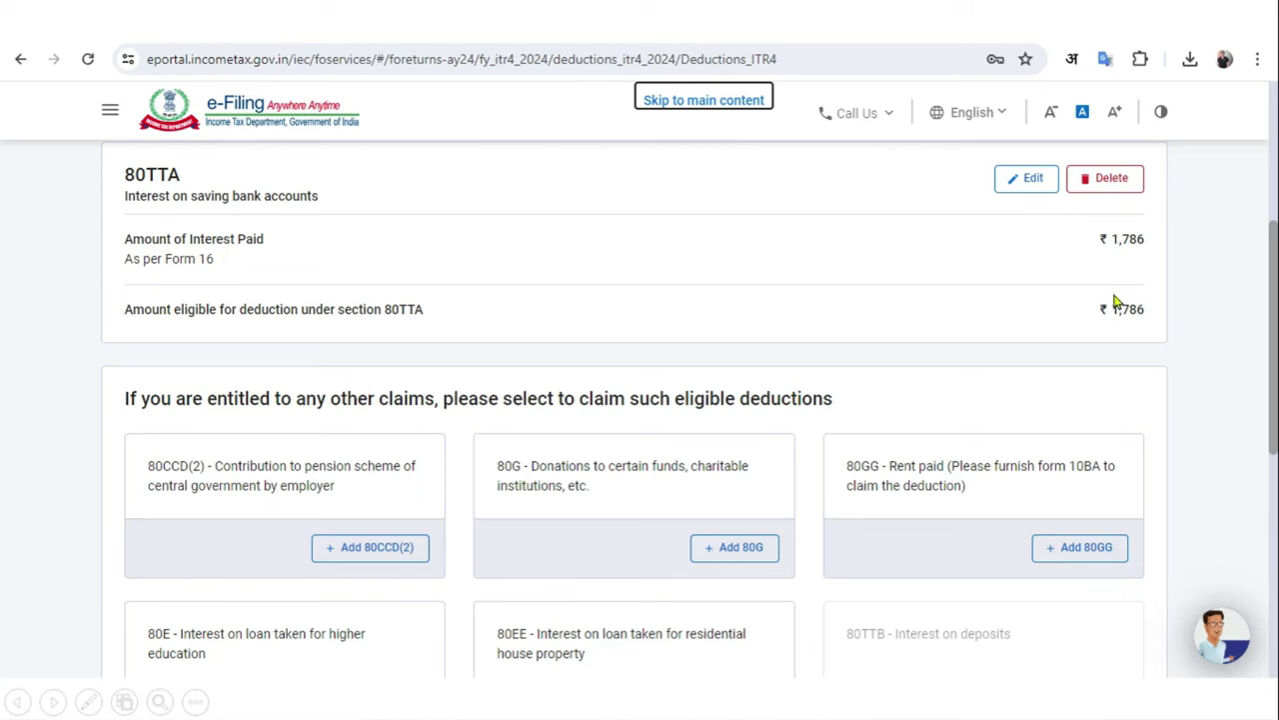
{"action": "scroll", "coordinate": [1088, 326], "scroll_direction": "down", "scroll_amount": 4}
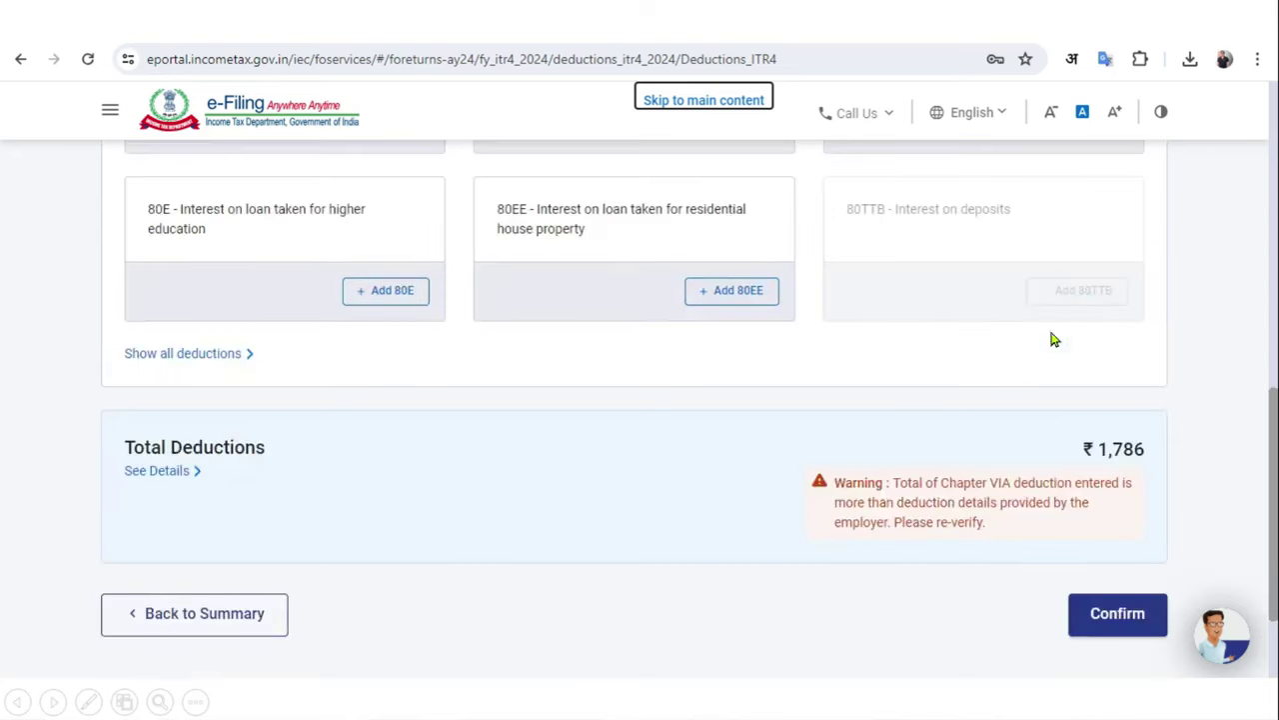
{"action": "left_click", "coordinate": [1116, 625]}
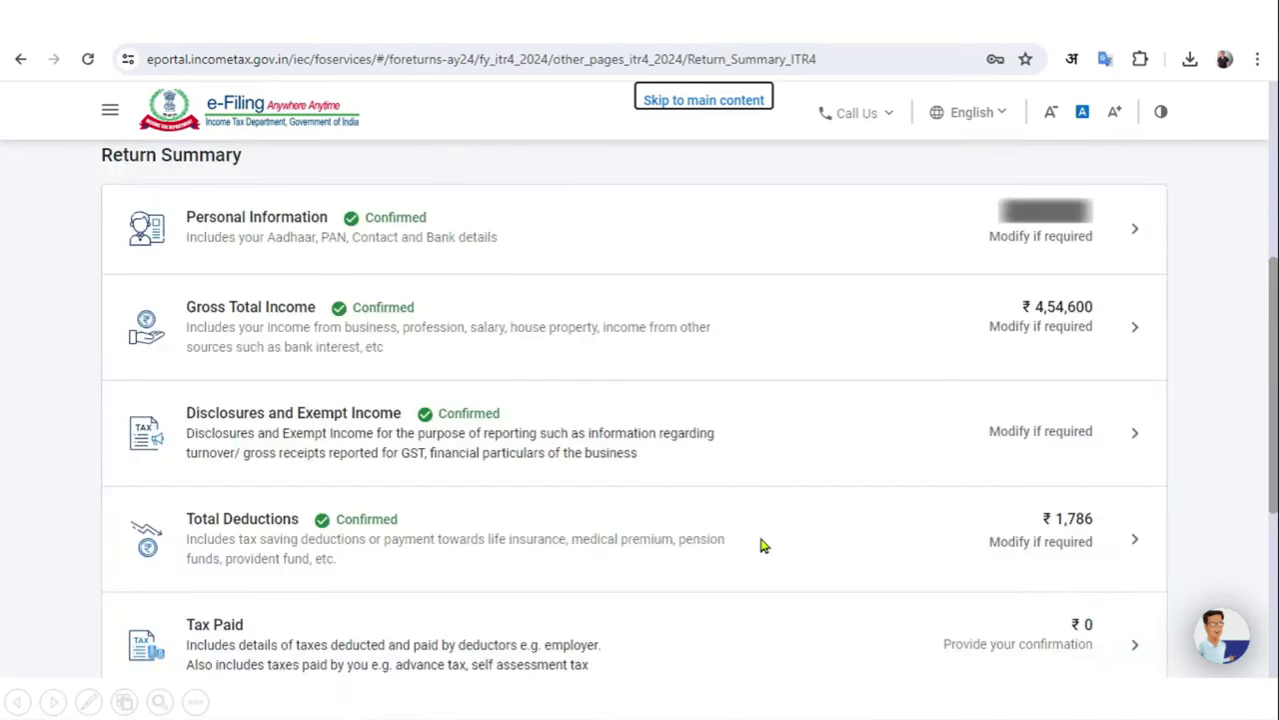
Step: Open the Tax Paid section, review the TDS, TCS and advance tax details, and confirm them without changes
{"action": "left_click", "coordinate": [303, 636]}
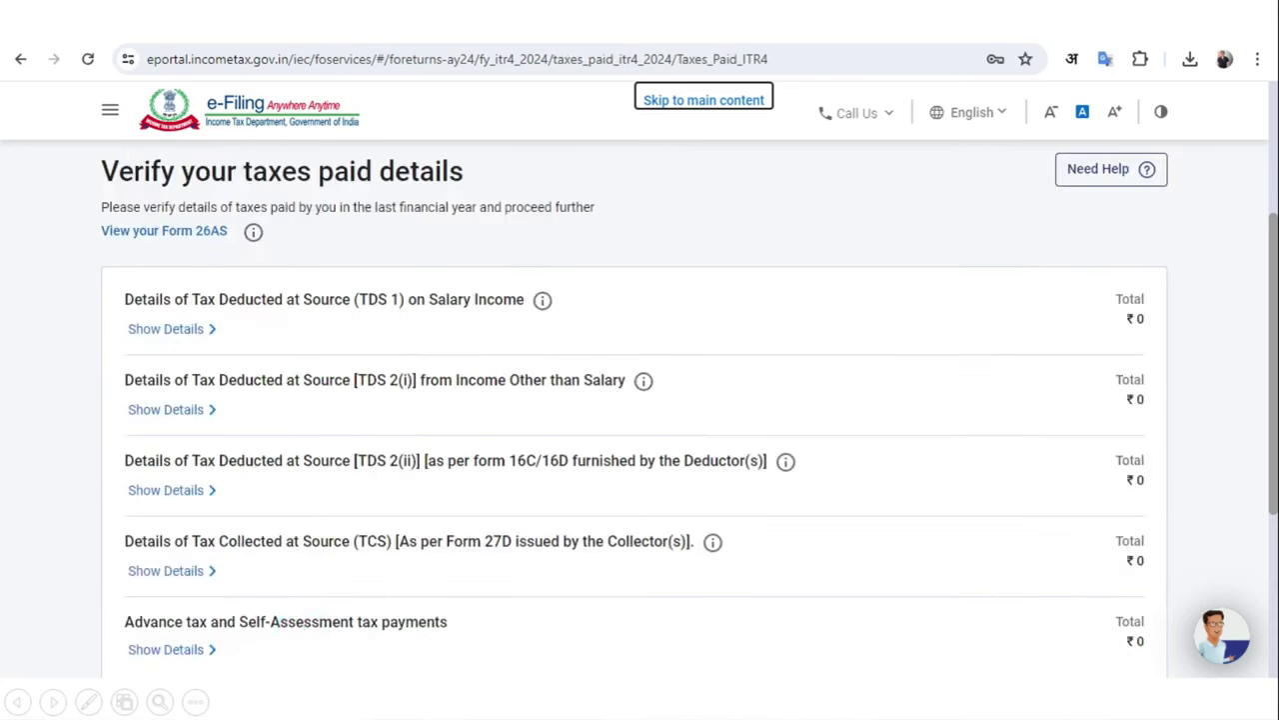
{"action": "scroll", "coordinate": [1076, 279], "scroll_direction": "down", "scroll_amount": 3}
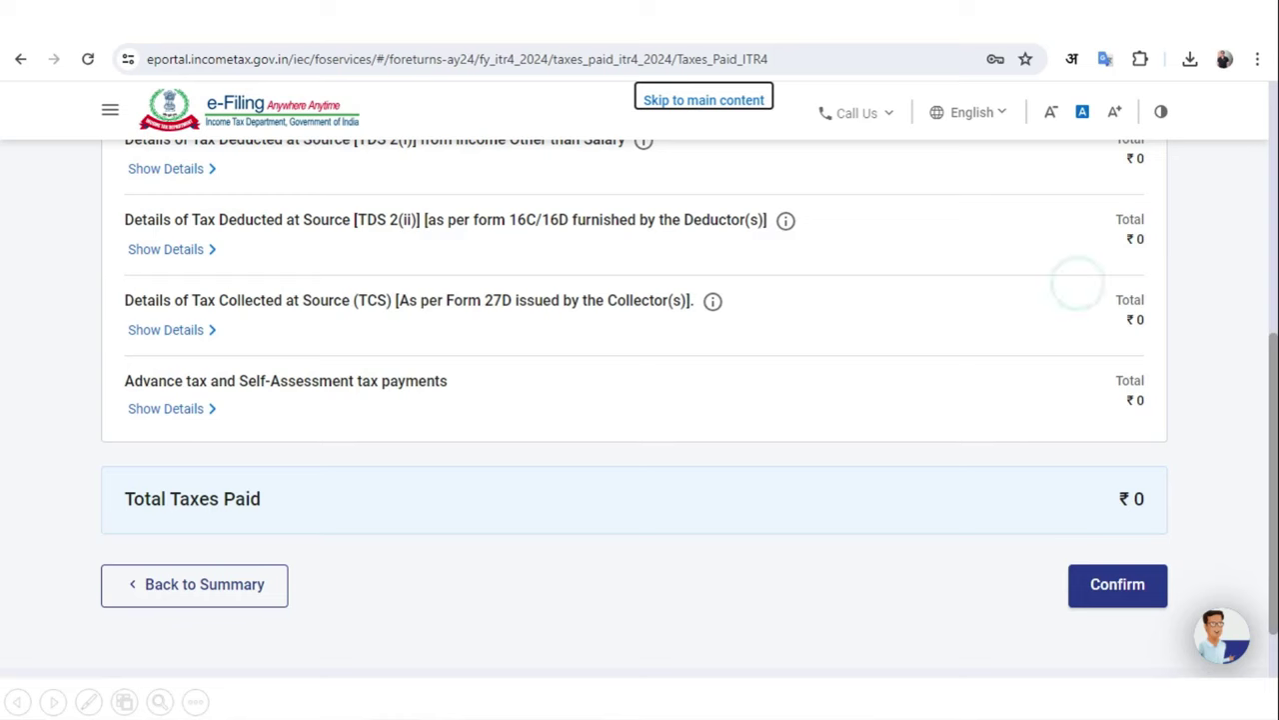
{"action": "left_click", "coordinate": [1153, 590]}
Step: Open the Total Tax Liability section, verify the income and tax computation including the section 87A rebate, and confirm it
{"action": "scroll", "coordinate": [713, 566], "scroll_direction": "down", "scroll_amount": 3}
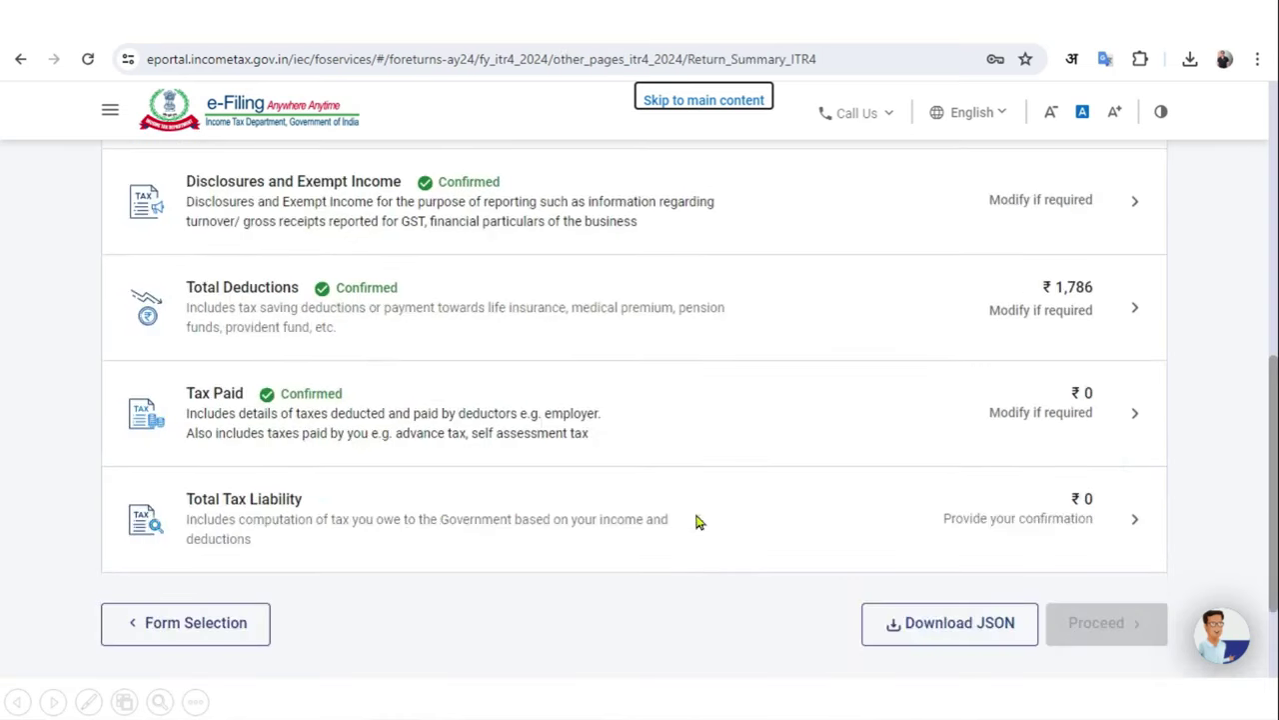
{"action": "left_click", "coordinate": [584, 519]}
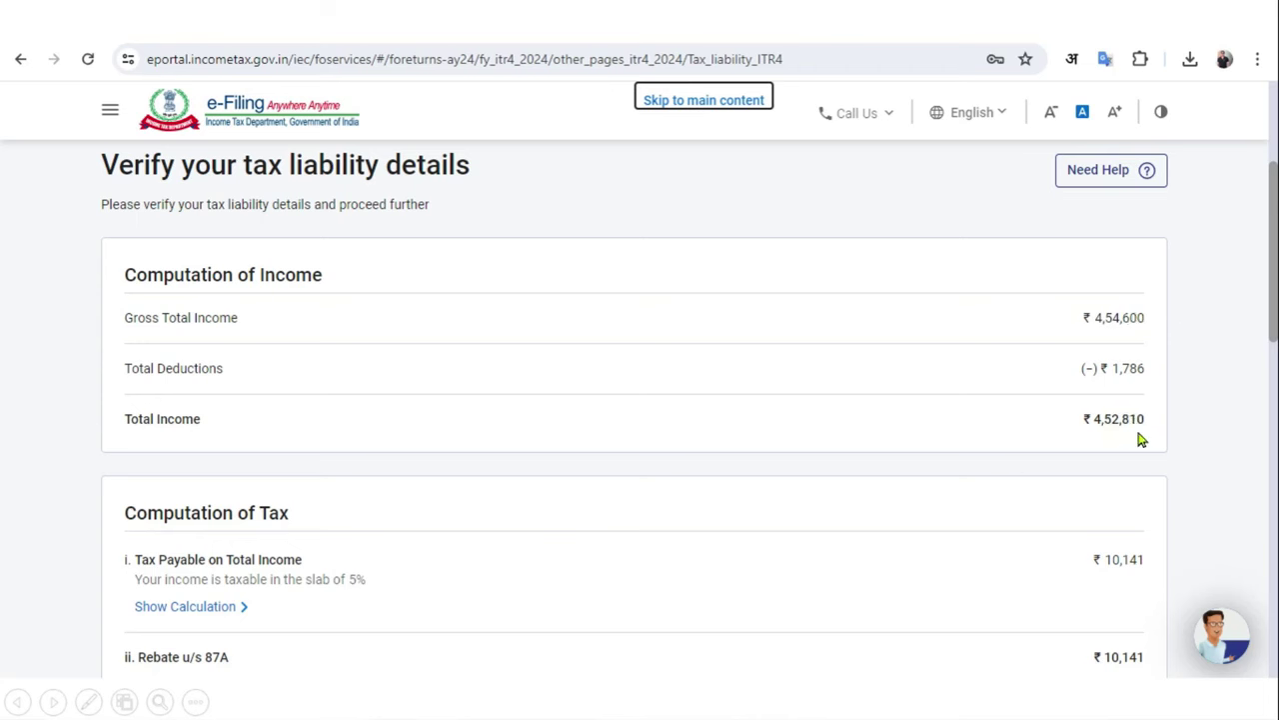
{"action": "scroll", "coordinate": [1139, 431], "scroll_direction": "down", "scroll_amount": 3}
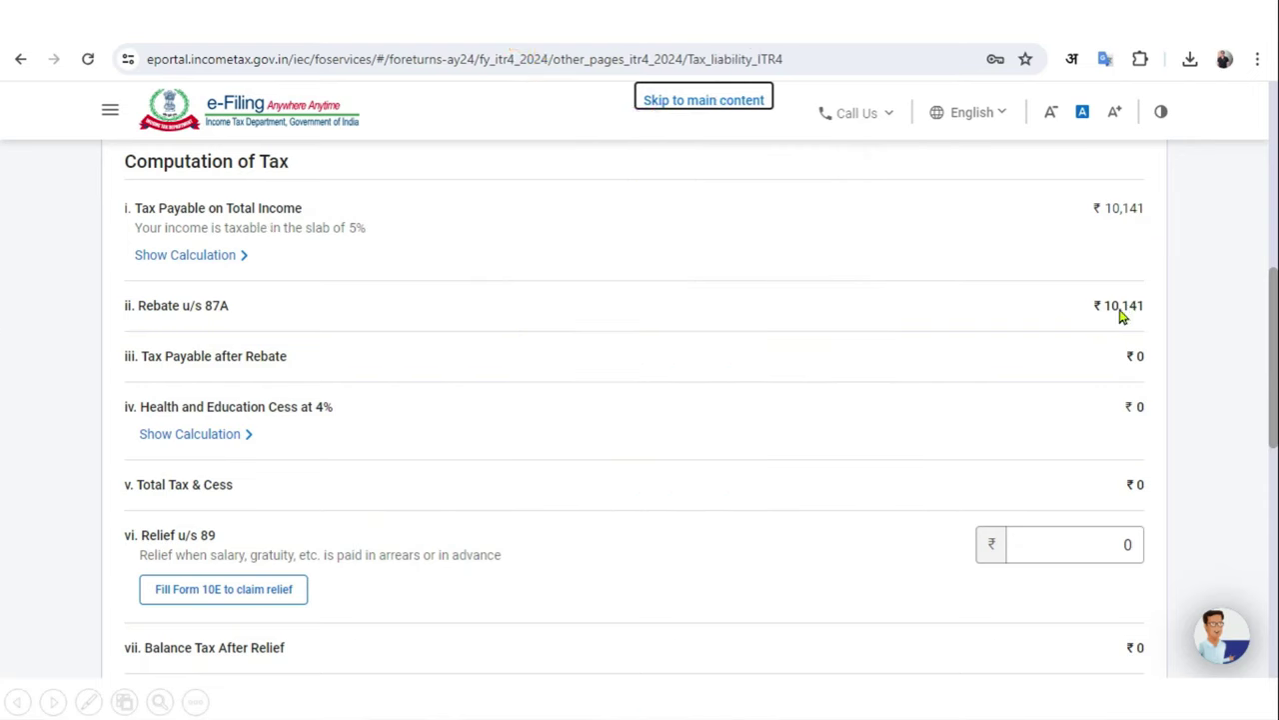
{"action": "scroll", "coordinate": [1091, 450], "scroll_direction": "down", "scroll_amount": 7}
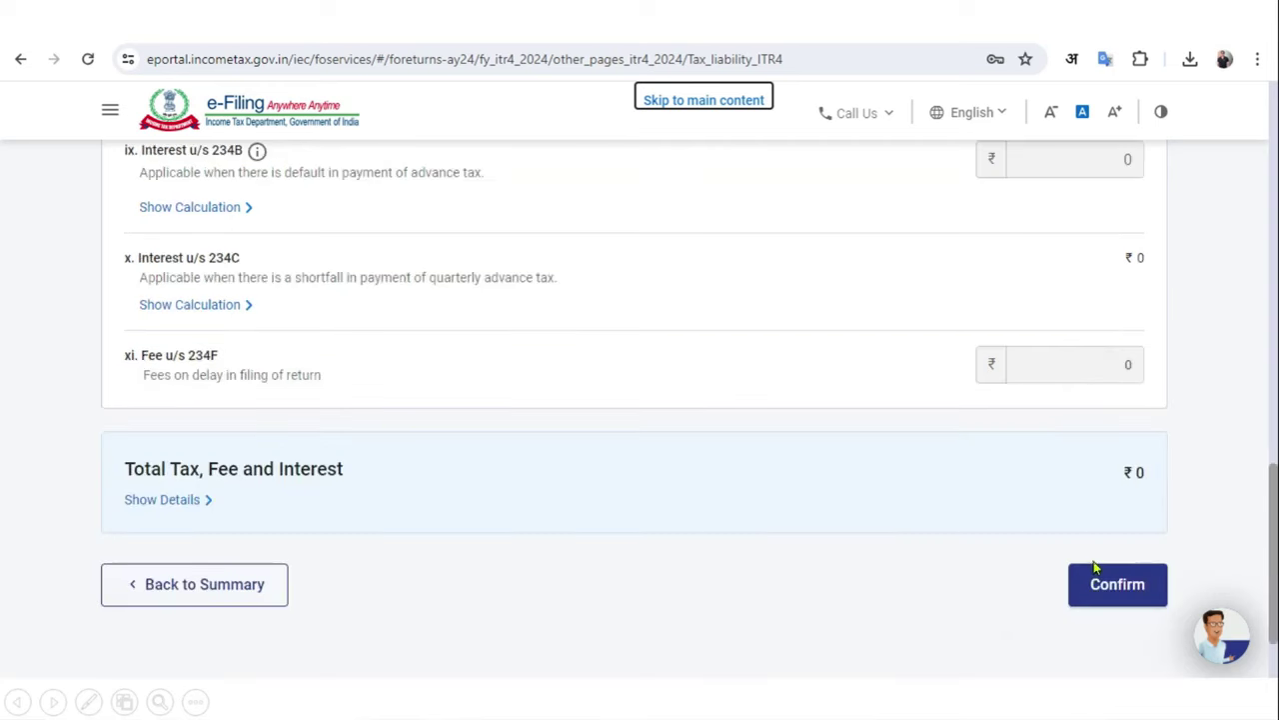
{"action": "left_click", "coordinate": [1107, 583]}
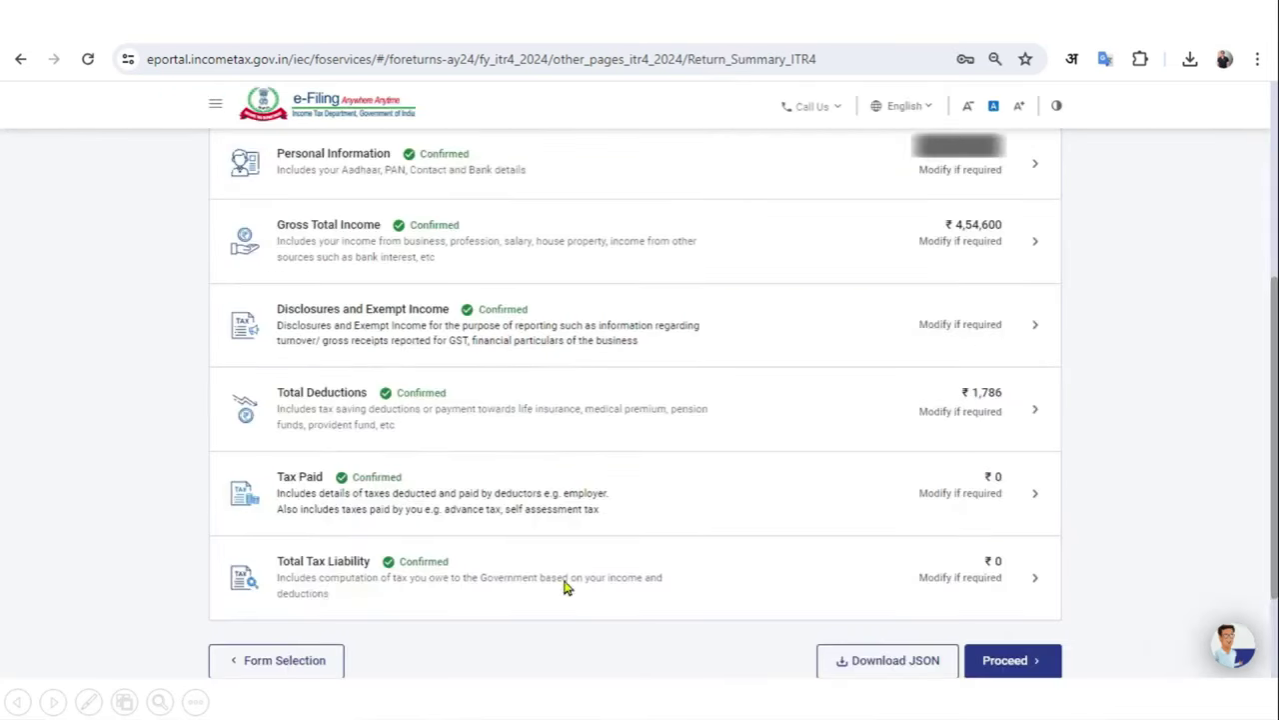
Step: Proceed from the return summary, check the taxable income and tax payable calculations, and continue to the return preview
{"action": "left_click", "coordinate": [1036, 661]}
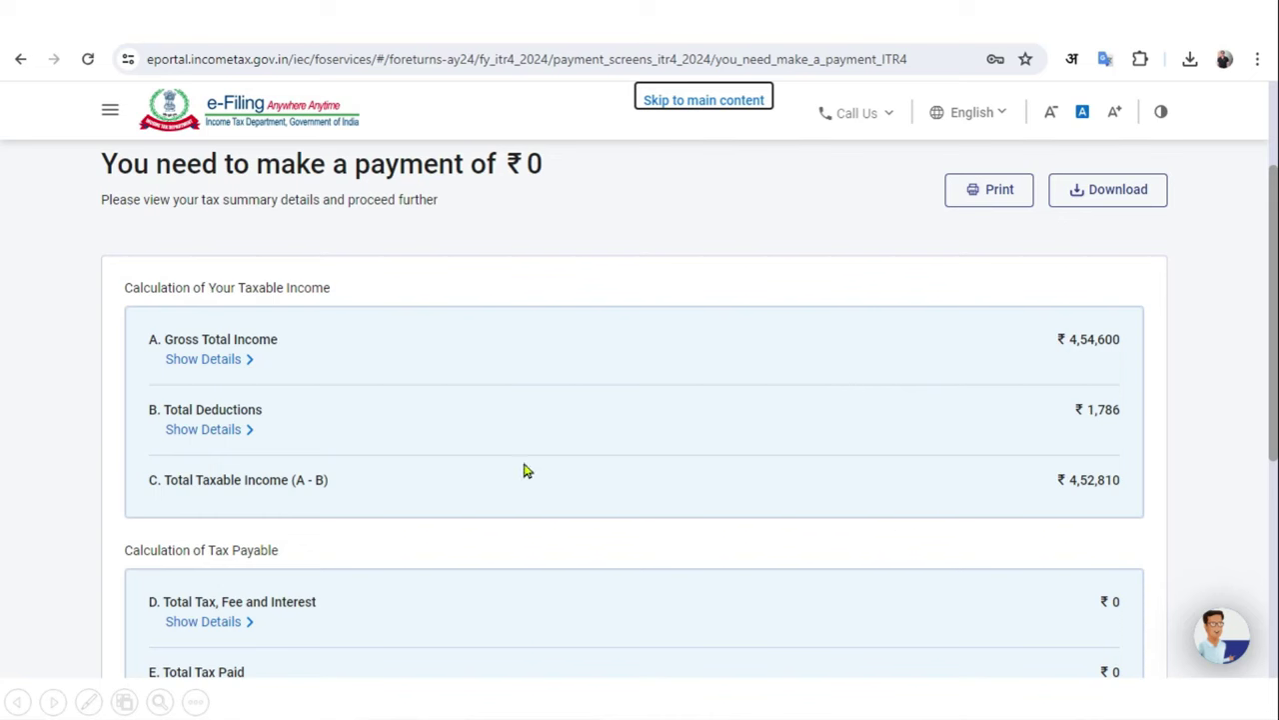
{"action": "scroll", "coordinate": [1162, 485], "scroll_direction": "down", "scroll_amount": 3}
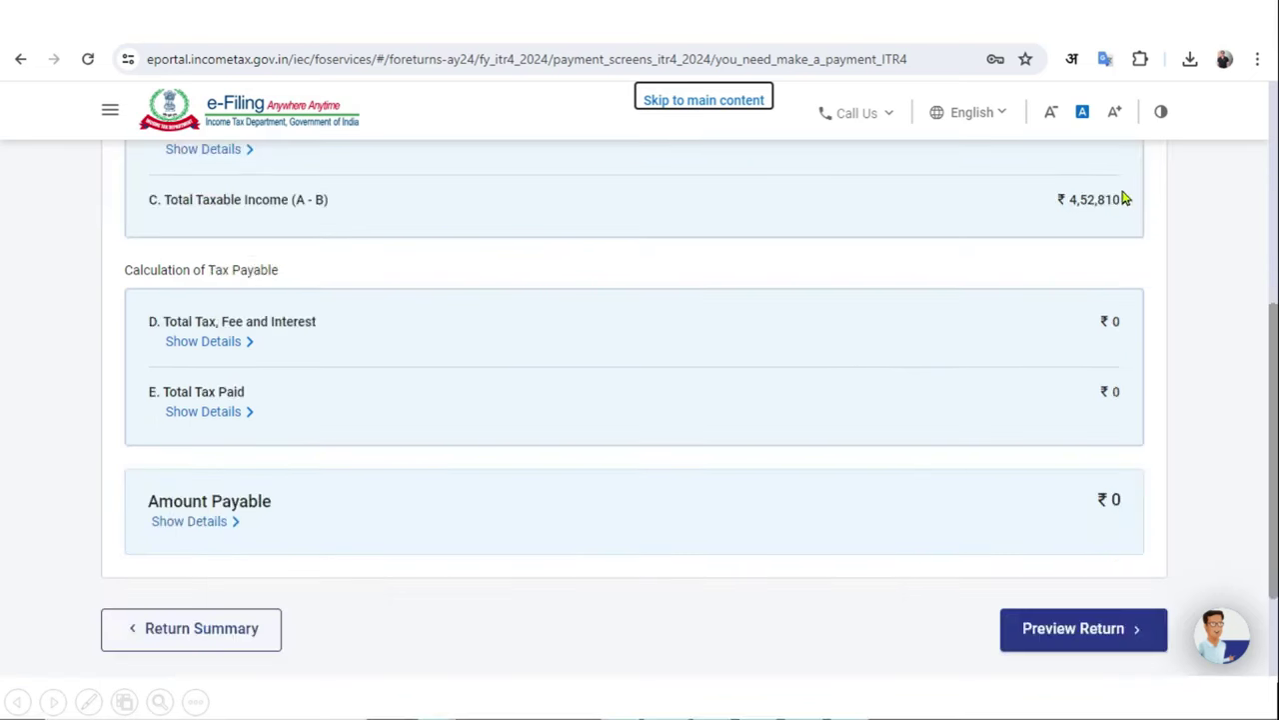
{"action": "left_click", "coordinate": [1109, 632]}
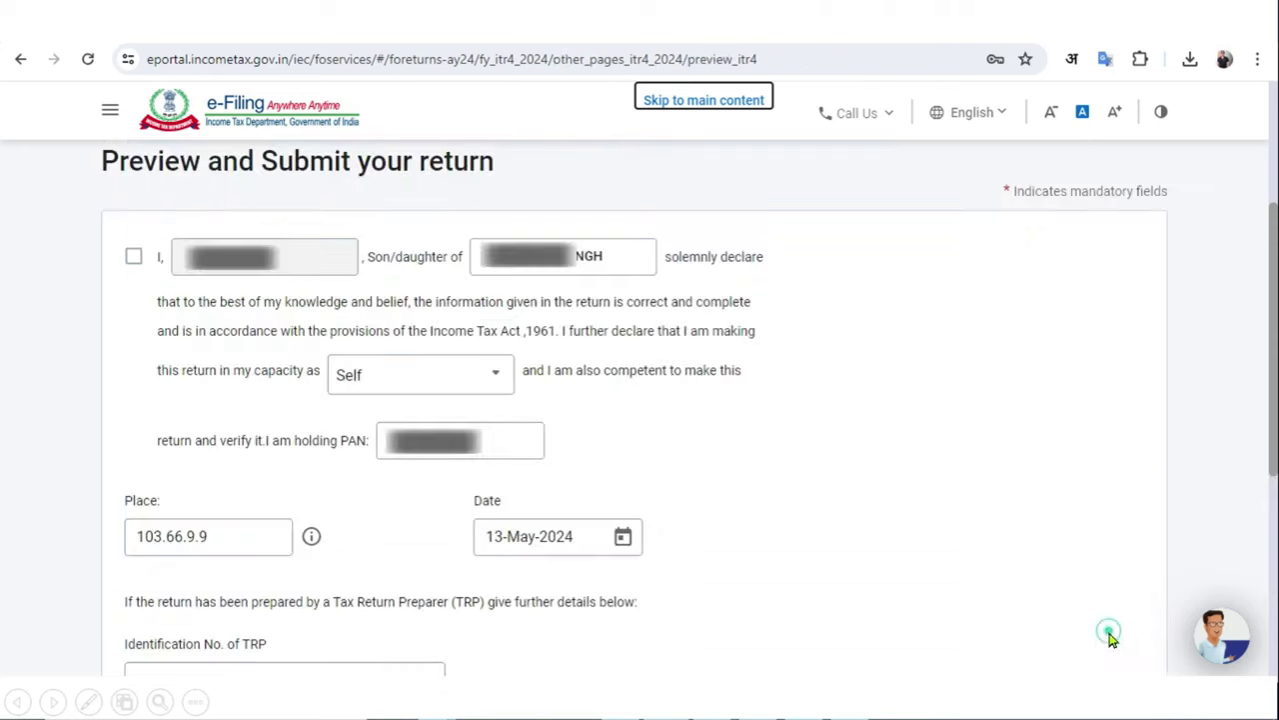
Step: Accept the declaration in the capacity of Self without tax return preparer details, and review the ITR-4 preview through to its verification section
{"action": "left_click", "coordinate": [131, 259]}
{"action": "scroll", "coordinate": [130, 261], "scroll_direction": "down", "scroll_amount": 3}
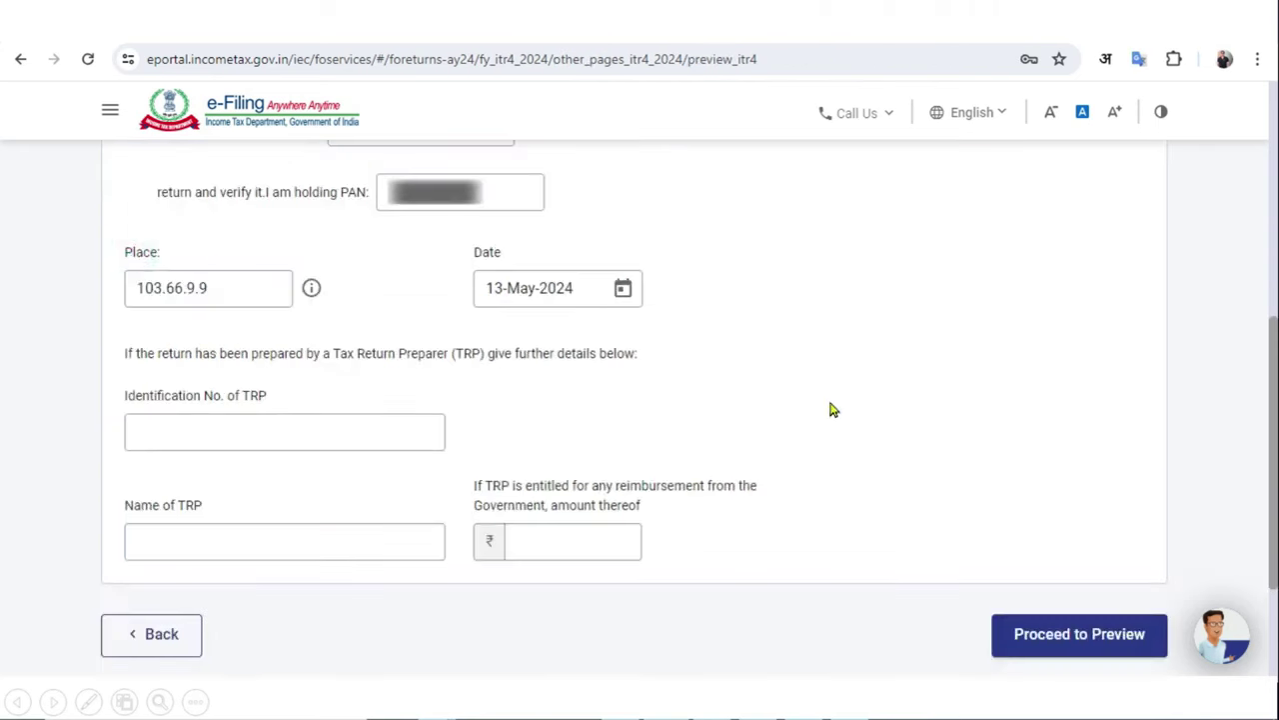
{"action": "left_click", "coordinate": [1030, 640]}
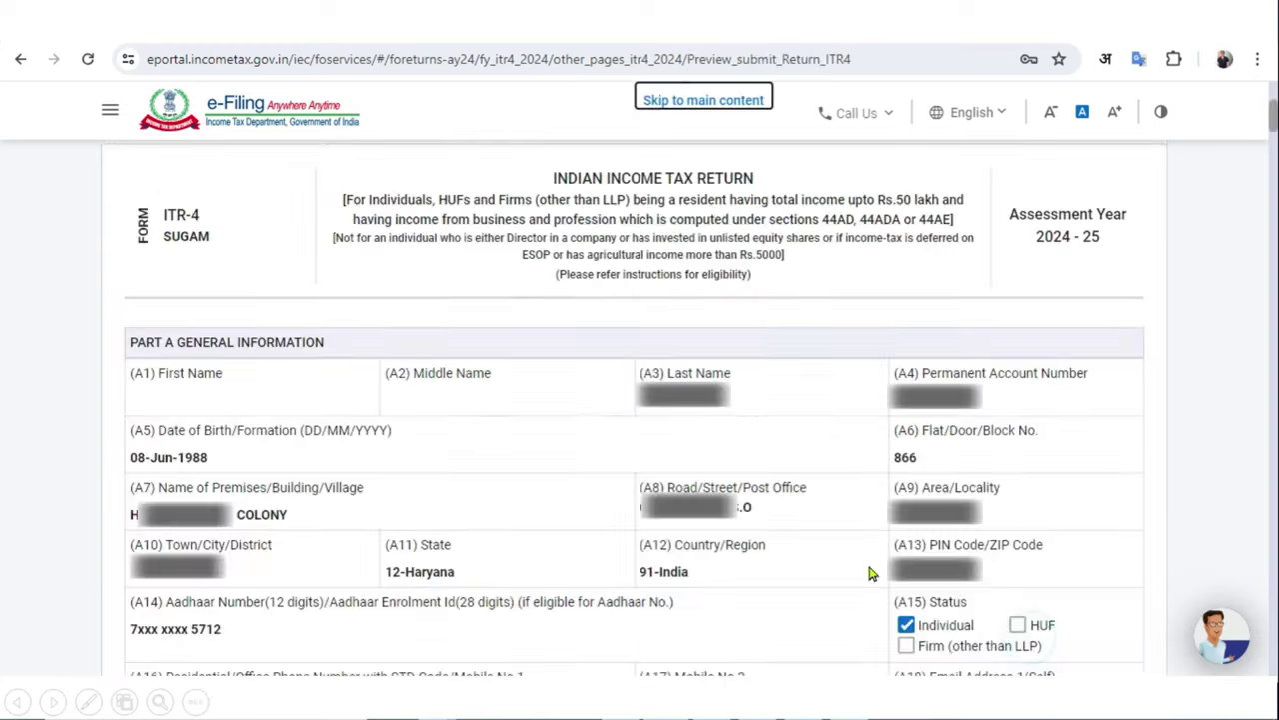
{"action": "scroll", "coordinate": [1039, 319], "scroll_direction": "down", "scroll_amount": 15}
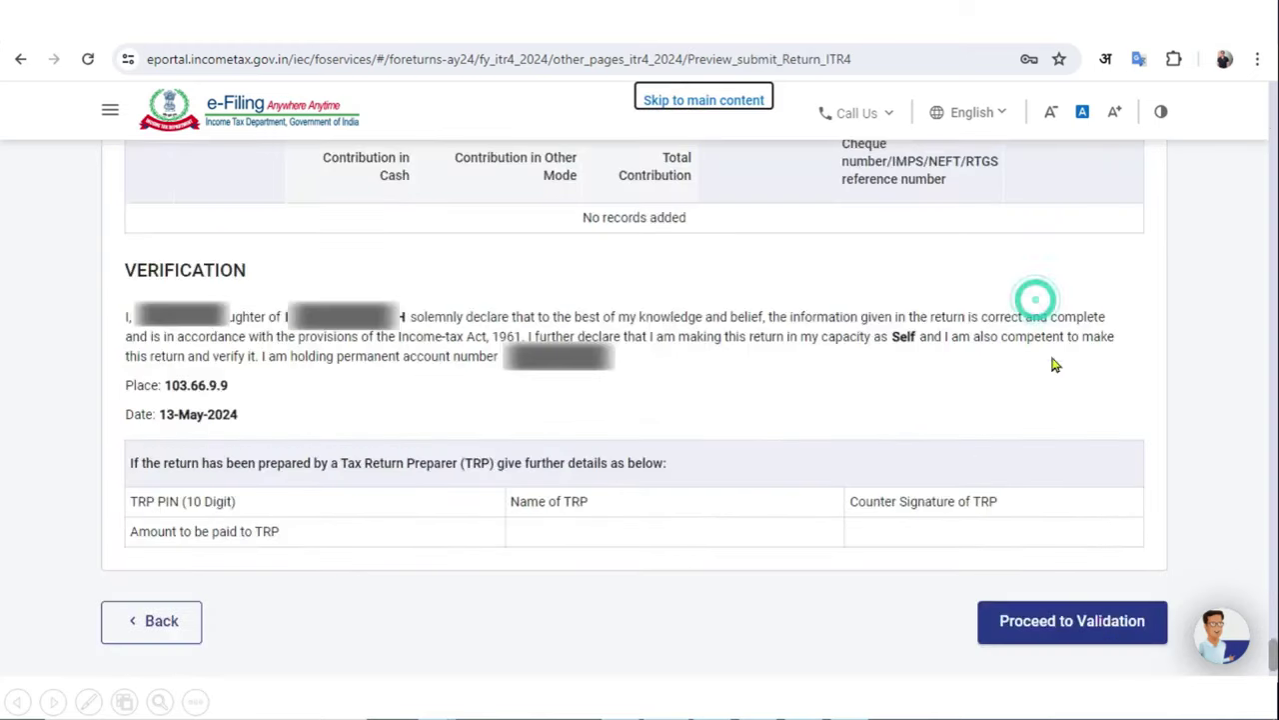